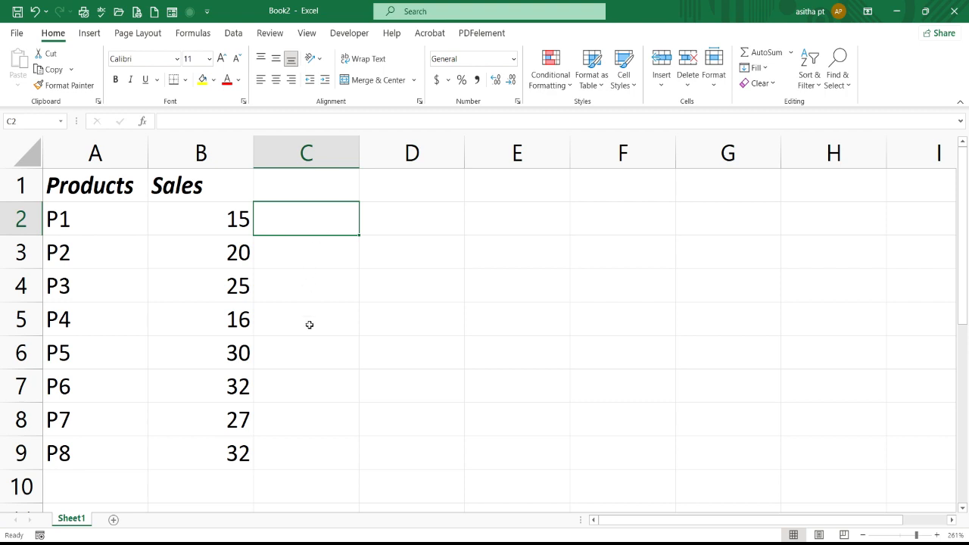
Enter the formula =REPT("|",B2) in cell C2 to build an in-cell bar from the P1 sales value.
{"action": "double_click", "coordinate": [292, 224]}
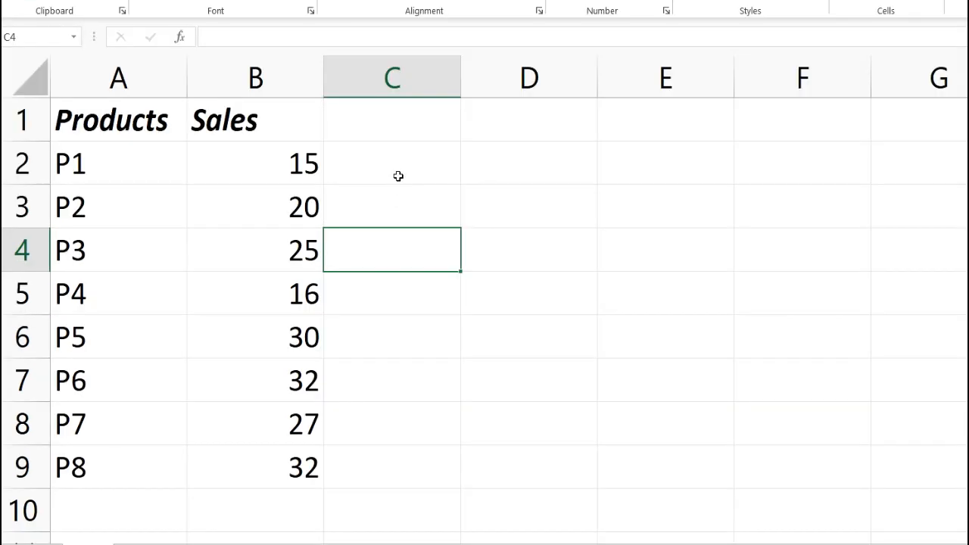
{"action": "double_click", "coordinate": [310, 227]}
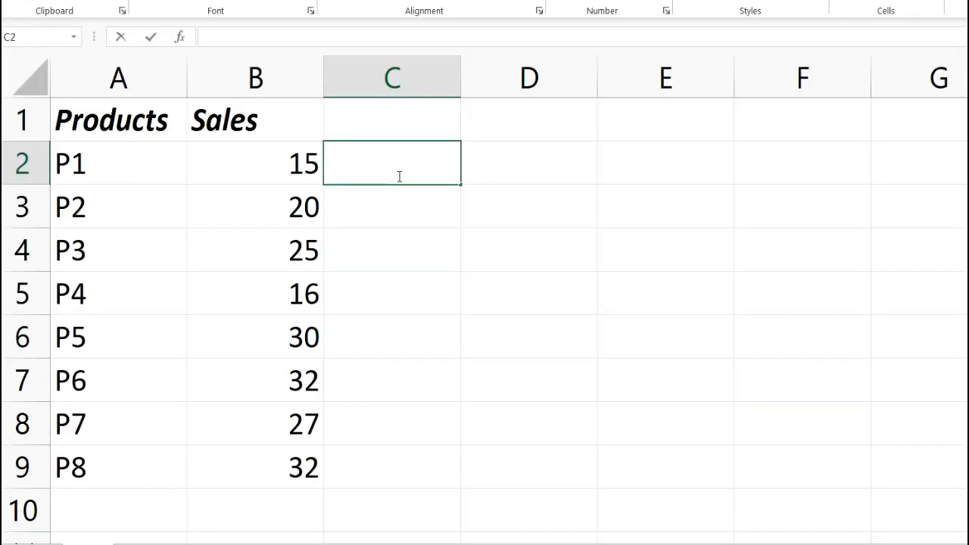
{"action": "type", "text": "=r"}
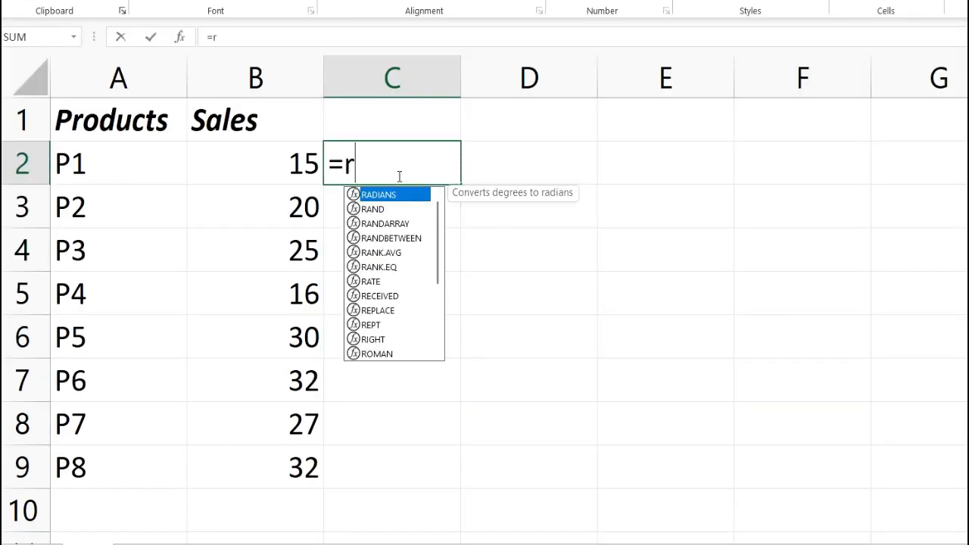
{"action": "type", "text": "ept"}
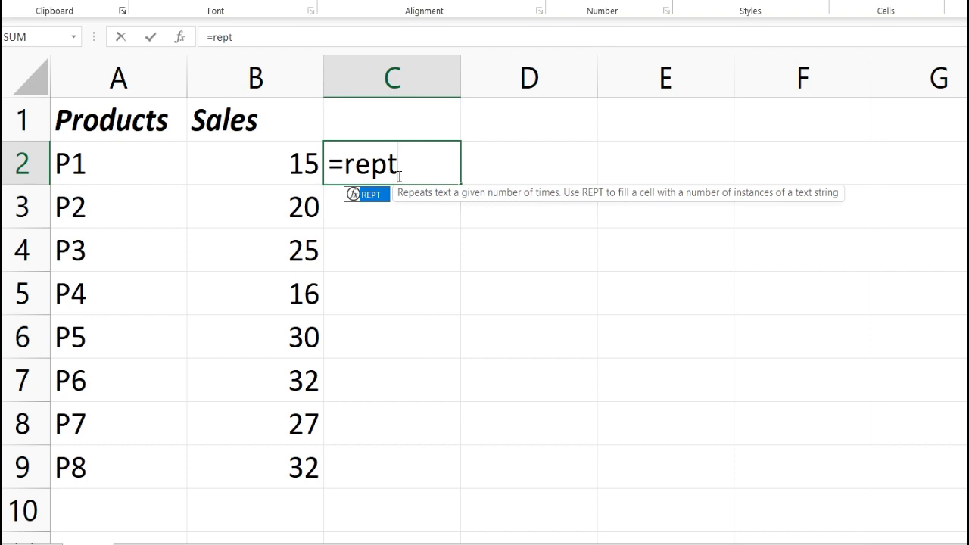
{"action": "double_click", "coordinate": [388, 196]}
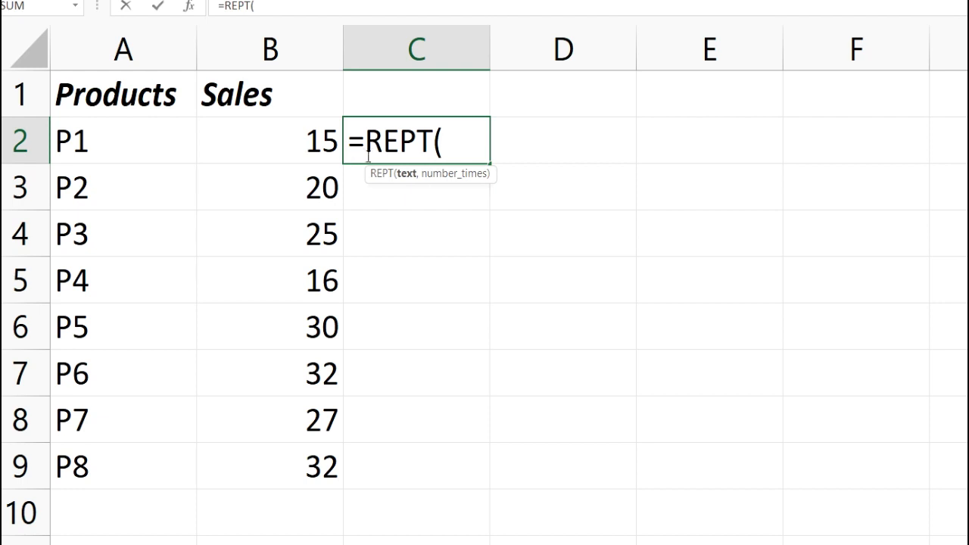
{"action": "type", "text": "\""}
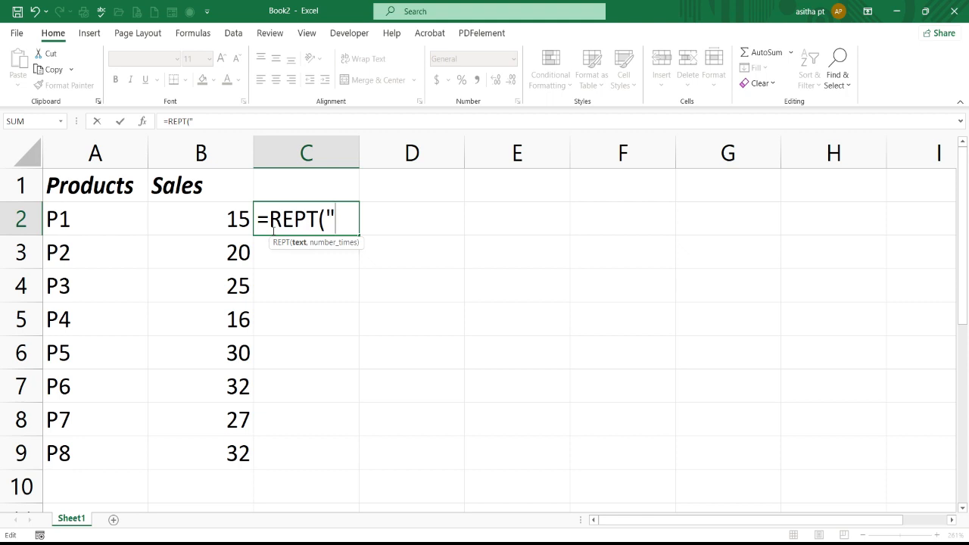
{"action": "type", "text": "|\","}
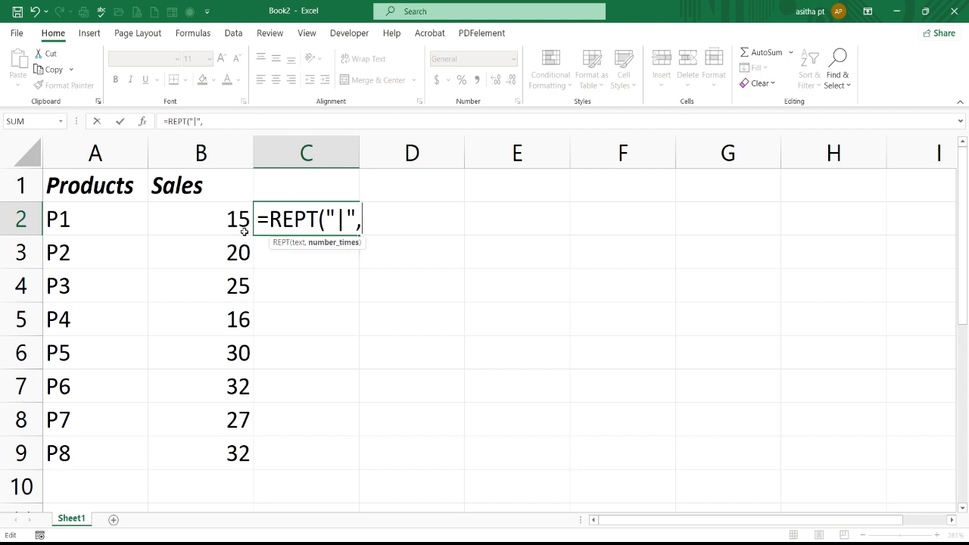
{"action": "left_click", "coordinate": [214, 213]}
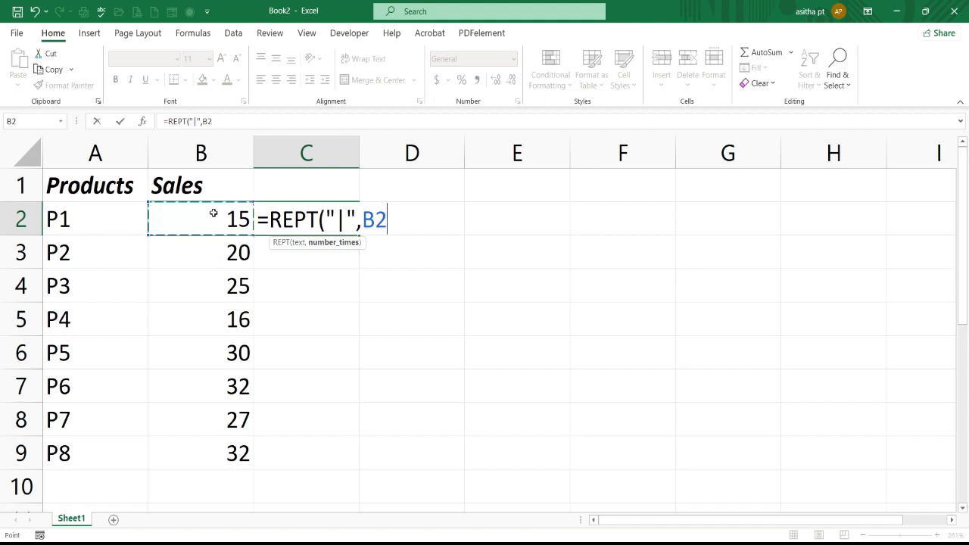
{"action": "type", "text": ")"}
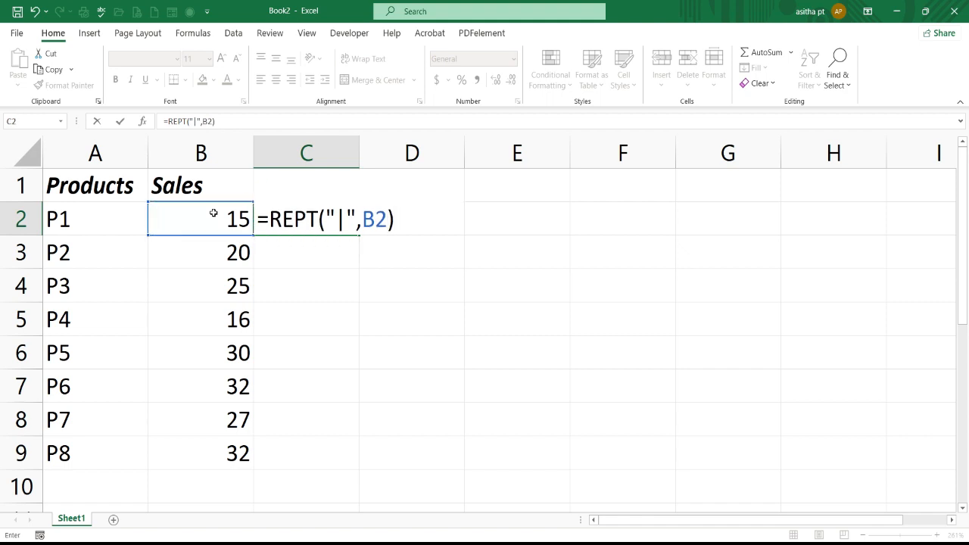
{"action": "key", "text": "Return"}
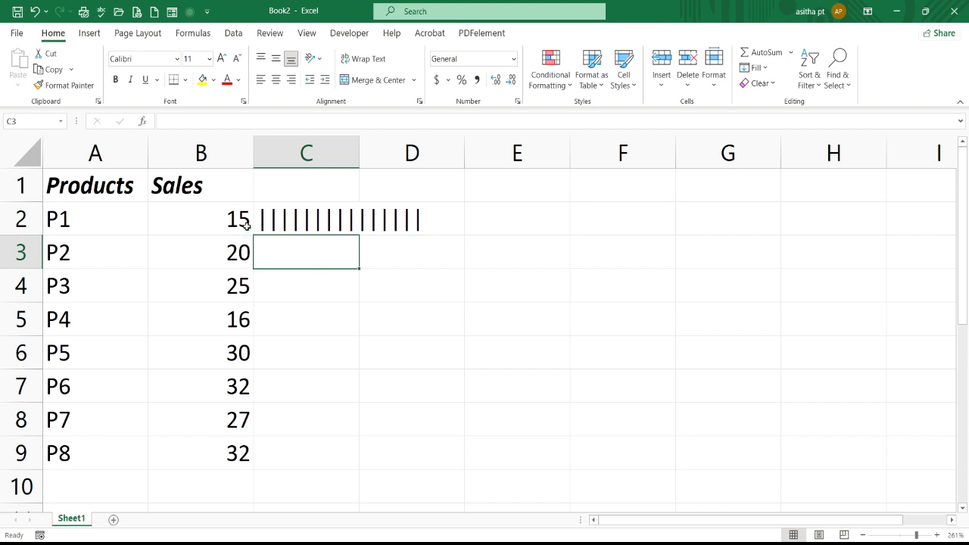
Fill the REPT formula from C2 down through C9 so every product gets a bar.
{"action": "left_click", "coordinate": [319, 222]}
{"action": "key", "text": "Return"}
{"action": "left_click", "coordinate": [350, 222]}
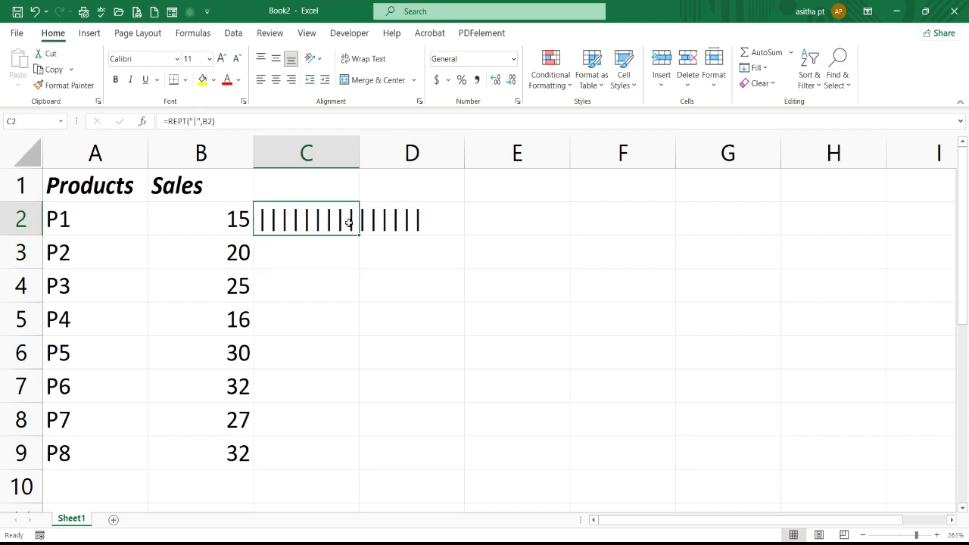
{"action": "left_click_drag", "start_coordinate": [359, 235], "coordinate": [362, 470]}
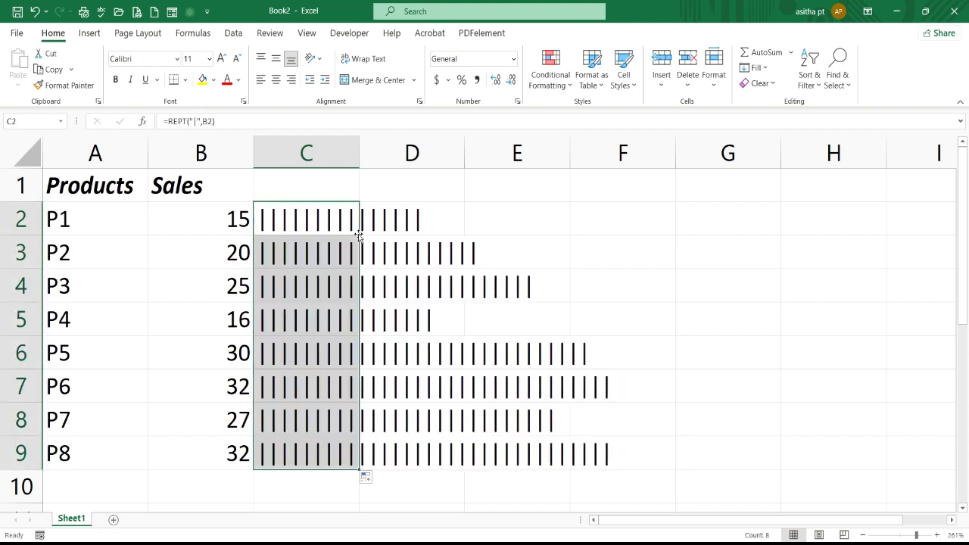
{"action": "left_click", "coordinate": [517, 219]}
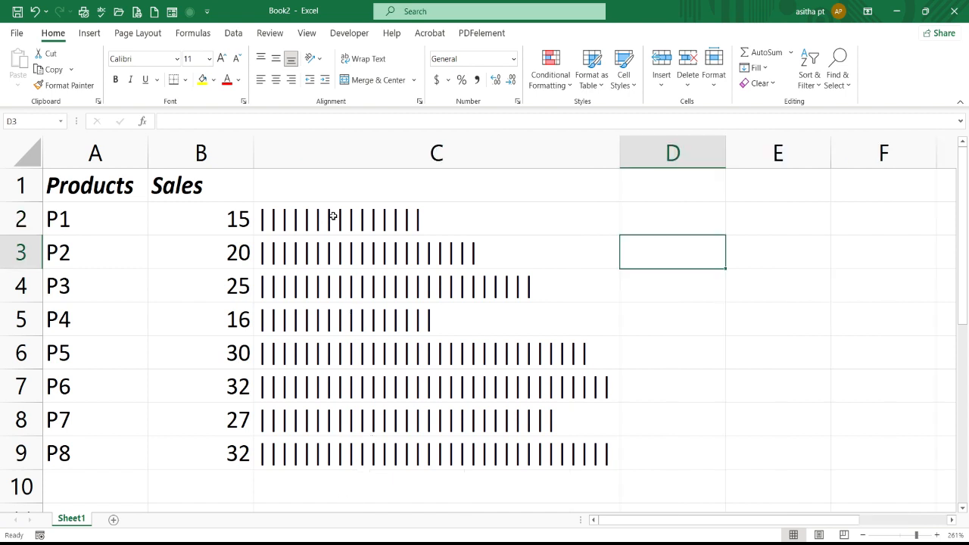
Set the font of C2 to Playbill and fill the cell down through C9.
{"action": "left_click", "coordinate": [332, 217]}
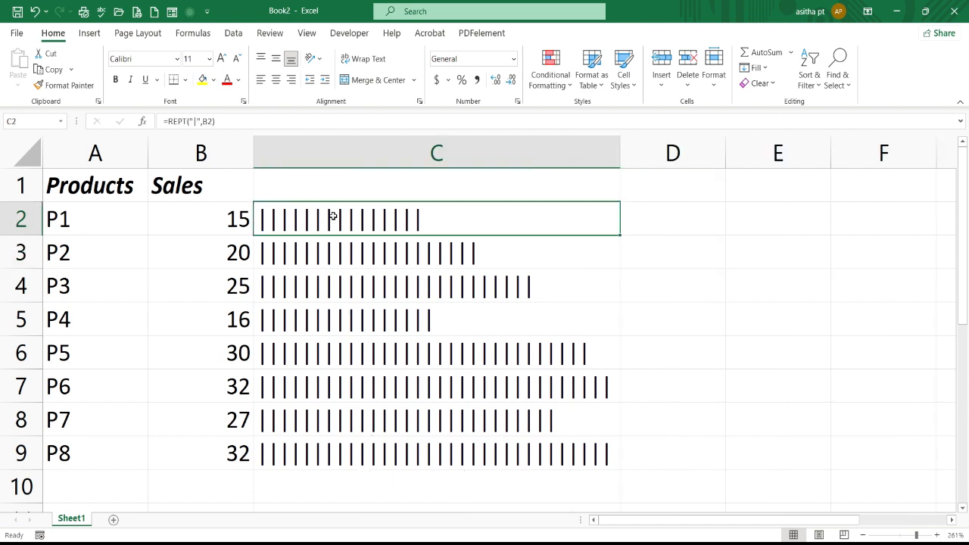
{"action": "left_click", "coordinate": [176, 59]}
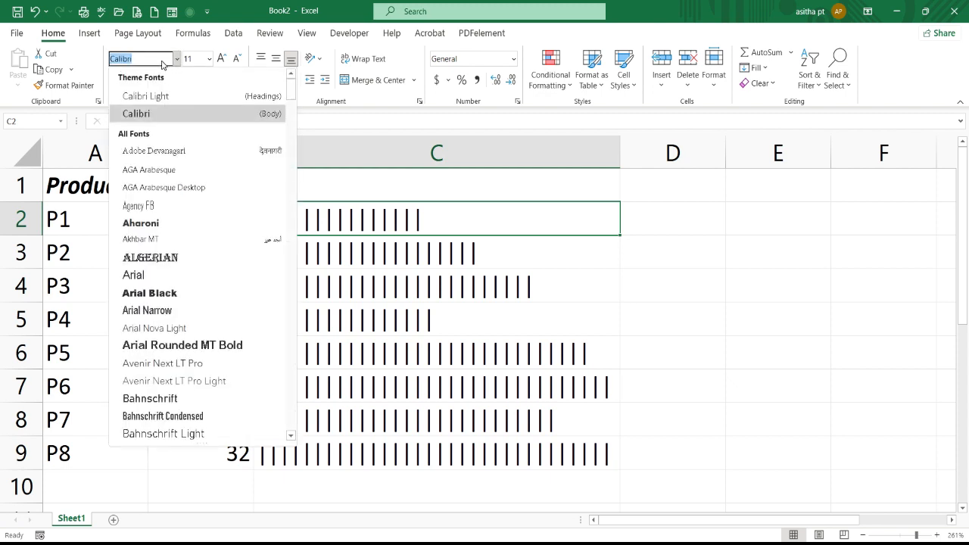
{"action": "type", "text": "play"}
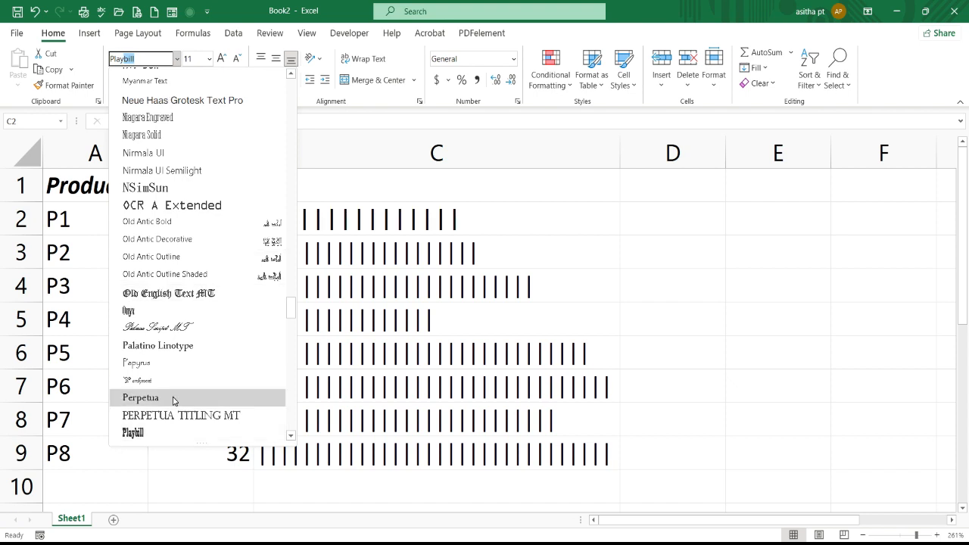
{"action": "left_click", "coordinate": [144, 433]}
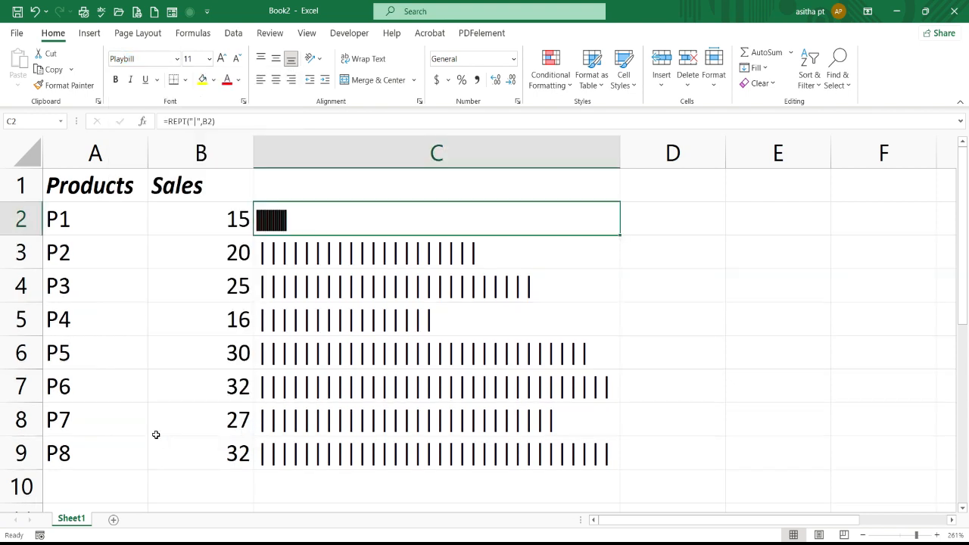
{"action": "double_click", "coordinate": [619, 235]}
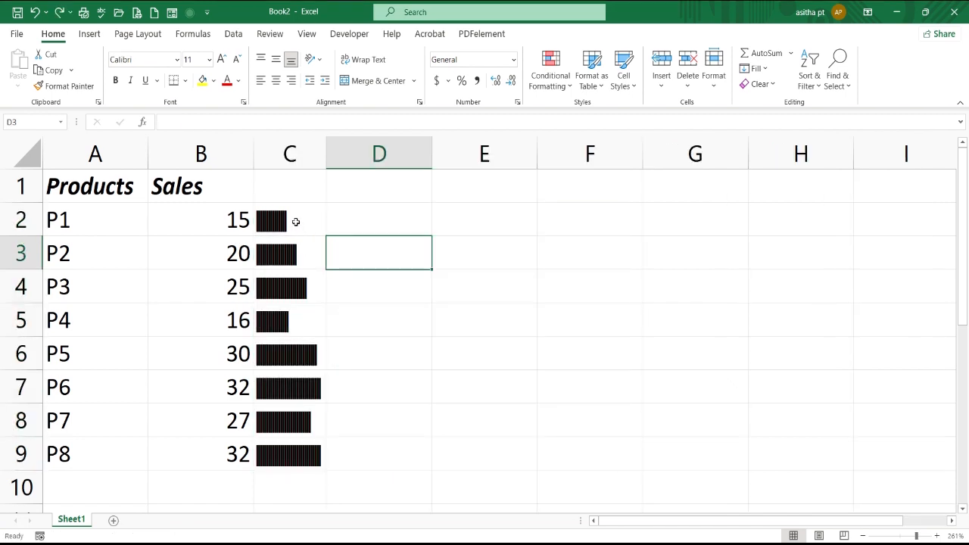
Make C2 bold at font size 10 and fill the cell down through C9 so the bars look solid.
{"action": "left_click", "coordinate": [296, 222]}
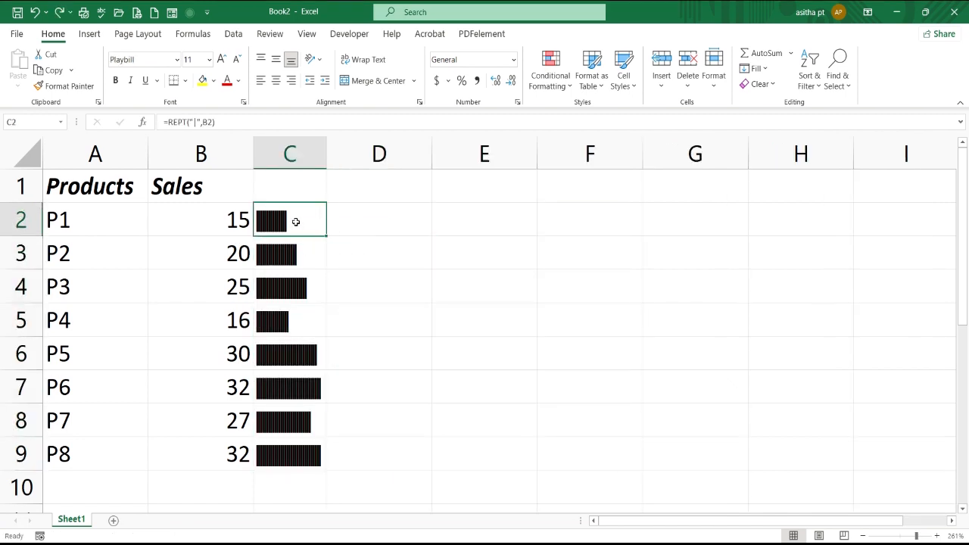
{"action": "left_click", "coordinate": [115, 83]}
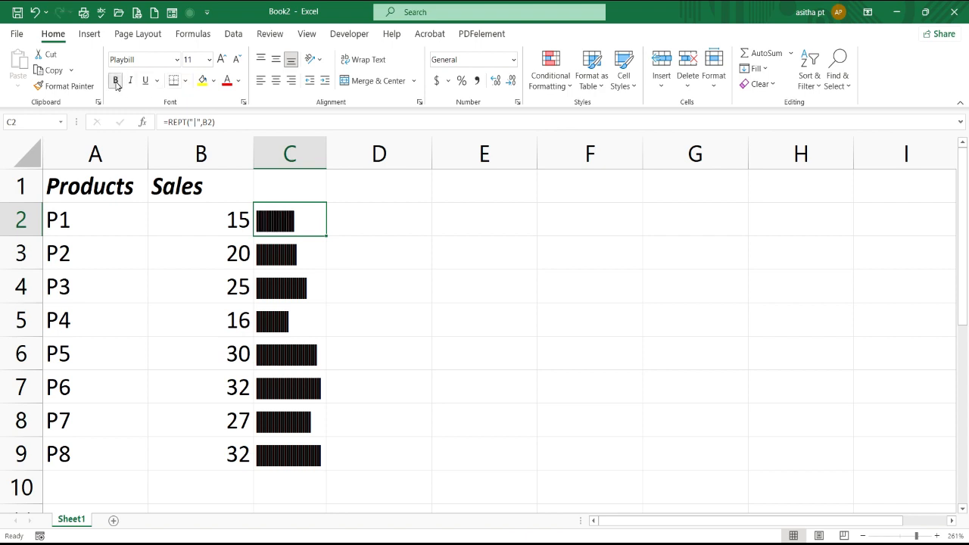
{"action": "left_click", "coordinate": [240, 63]}
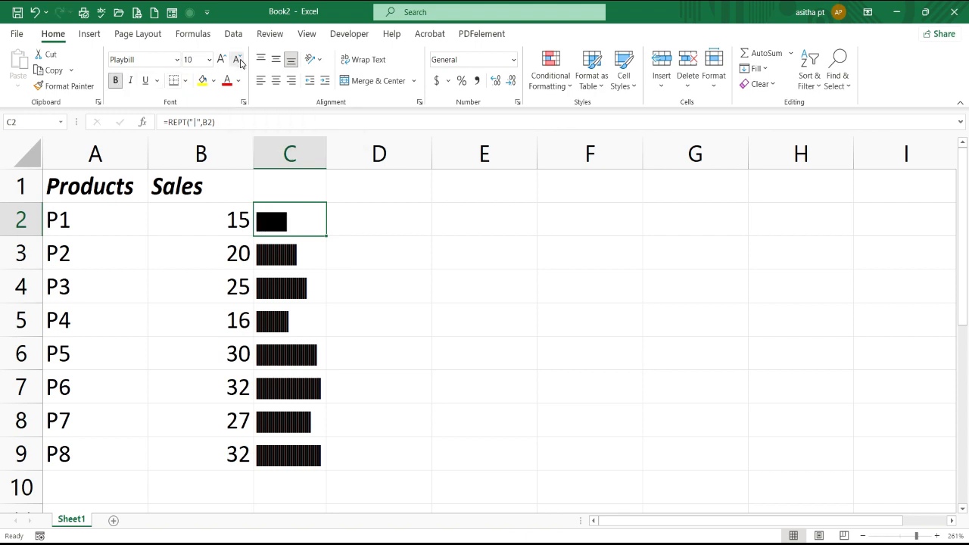
{"action": "double_click", "coordinate": [326, 237]}
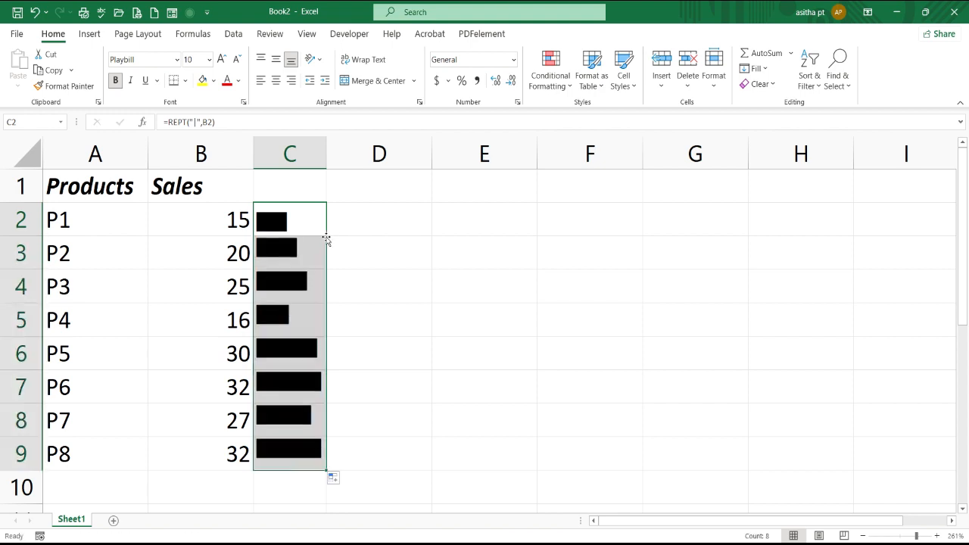
{"action": "left_click", "coordinate": [354, 265]}
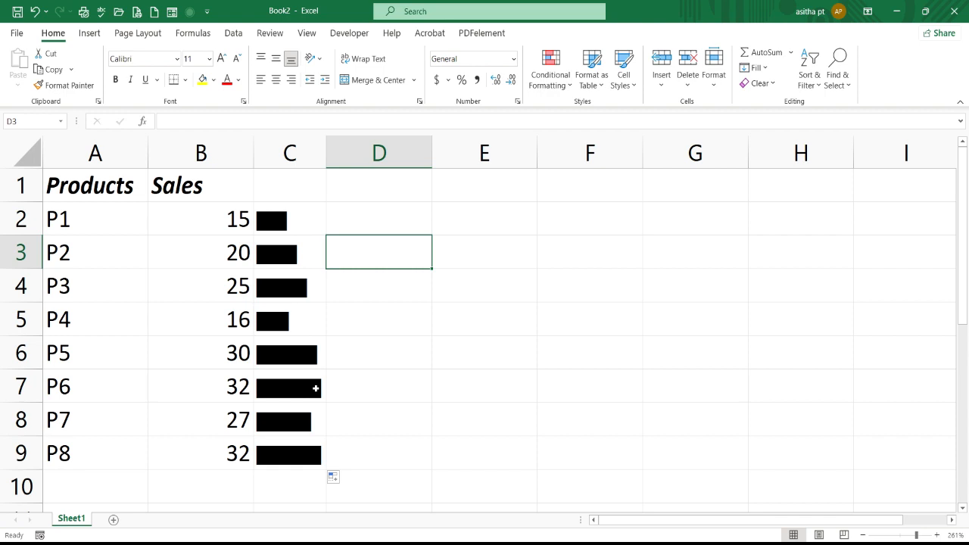
Change the font color of the bars in C2:C9 to the blue theme color.
{"action": "left_click", "coordinate": [298, 219]}
{"action": "left_click_drag", "start_coordinate": [299, 219], "coordinate": [336, 238]}
{"action": "left_click_drag", "start_coordinate": [306, 214], "coordinate": [279, 452]}
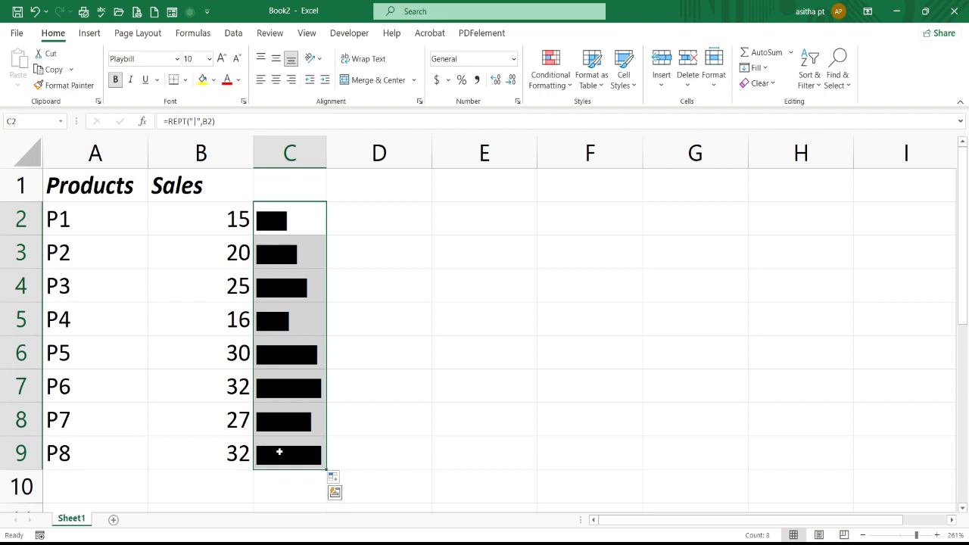
{"action": "left_click", "coordinate": [238, 80]}
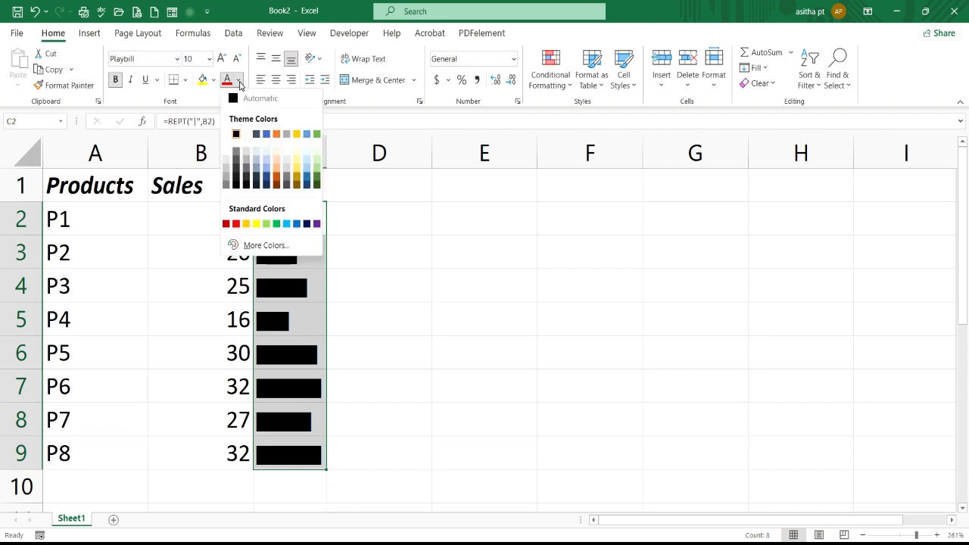
{"action": "left_click", "coordinate": [266, 135]}
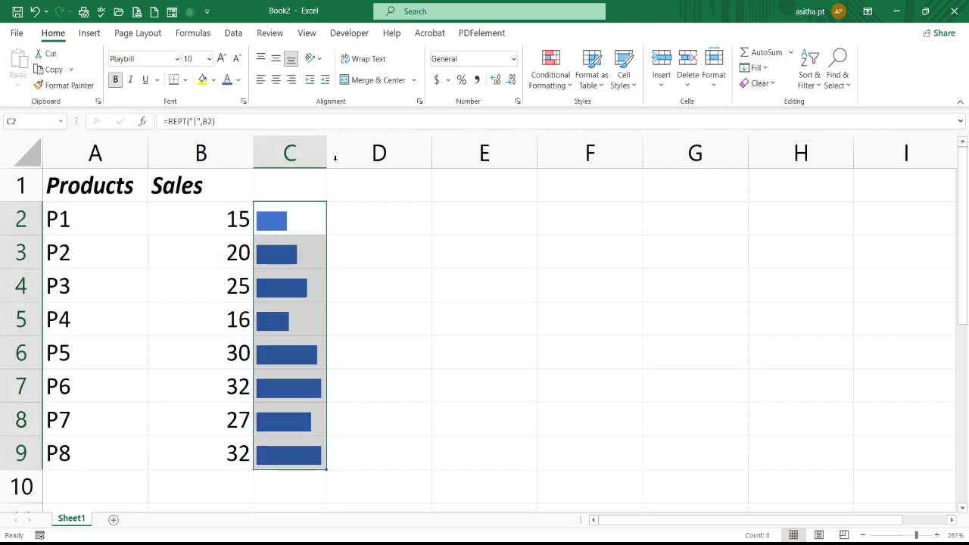
{"action": "left_click", "coordinate": [437, 218]}
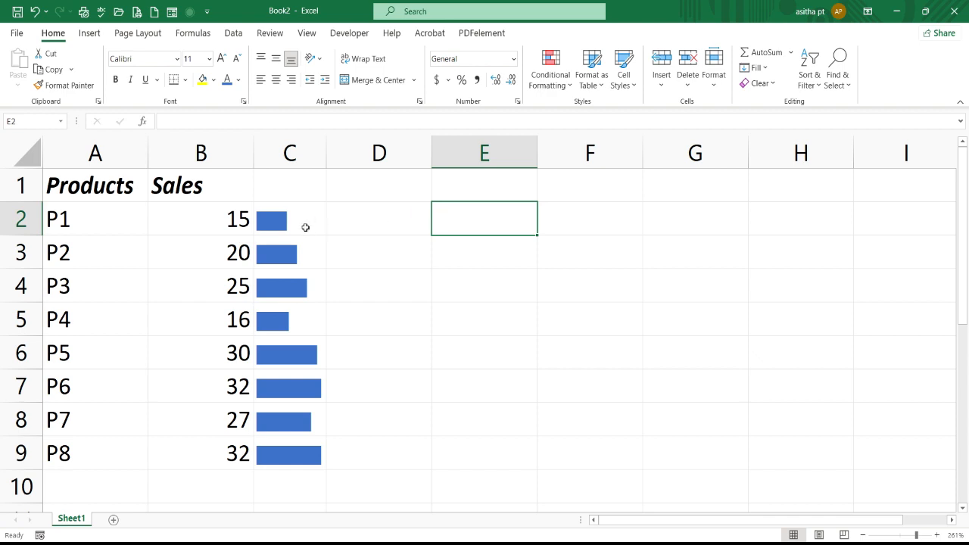
Start a formula-based conditional formatting rule for C2:C9 with the condition =$B$2>20.
{"action": "left_click_drag", "start_coordinate": [303, 214], "coordinate": [276, 451]}
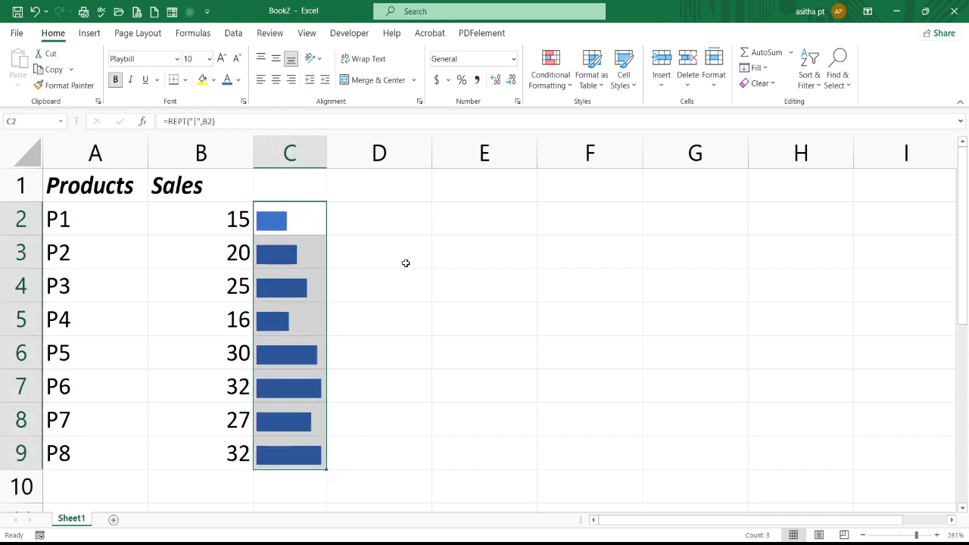
{"action": "left_click", "coordinate": [551, 81]}
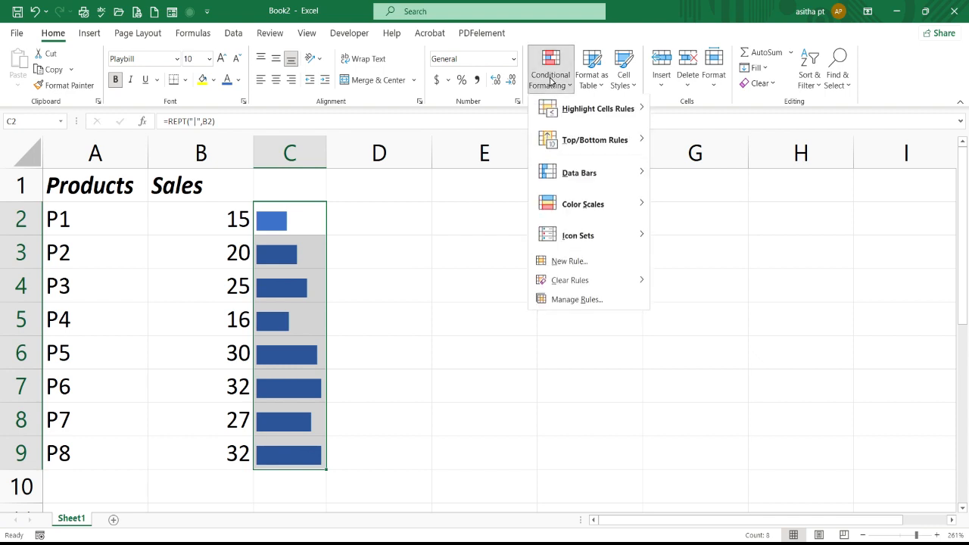
{"action": "left_click", "coordinate": [570, 265]}
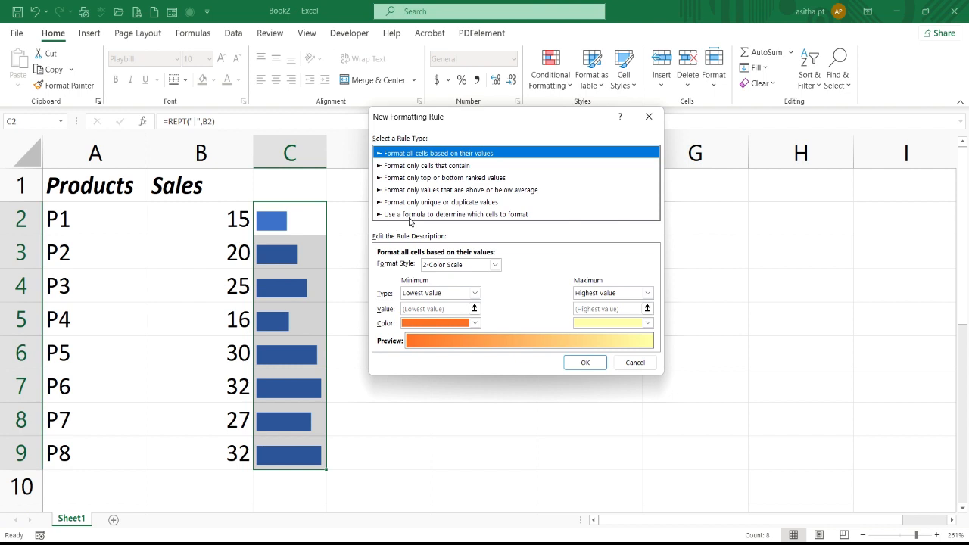
{"action": "left_click", "coordinate": [470, 215]}
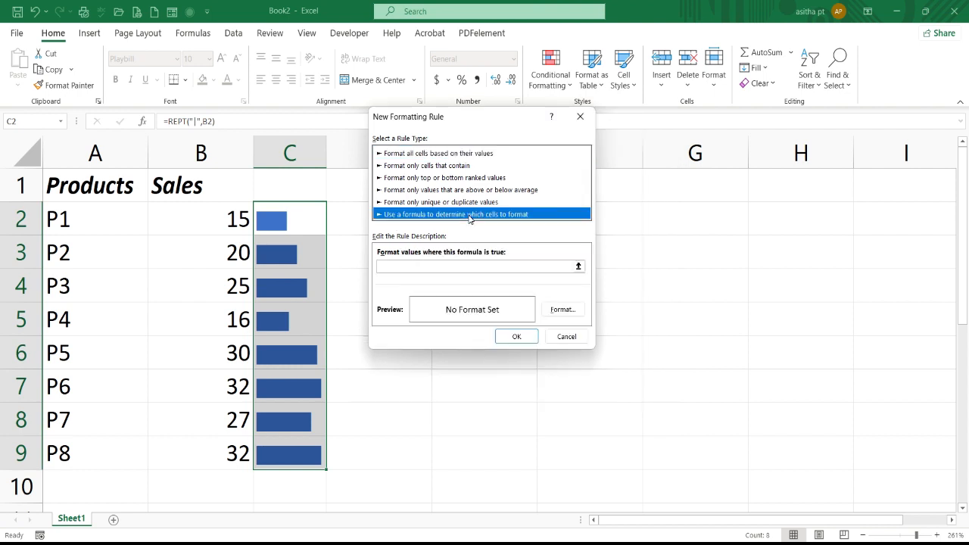
{"action": "left_click", "coordinate": [412, 266]}
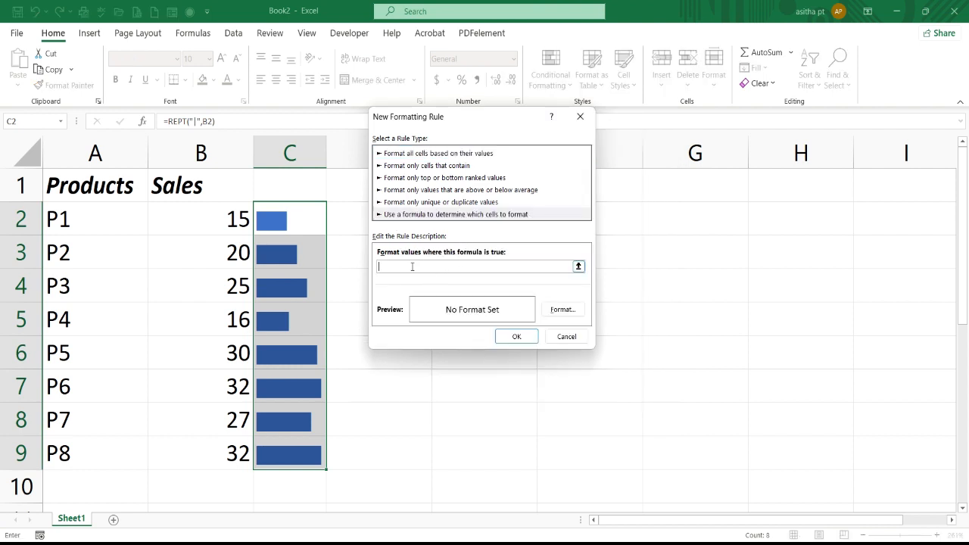
{"action": "type", "text": "="}
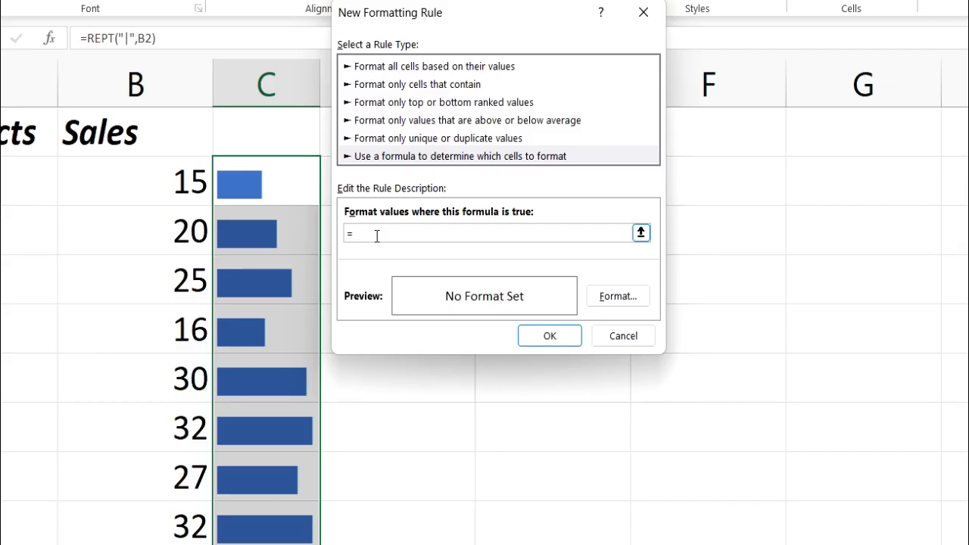
{"action": "left_click", "coordinate": [196, 186]}
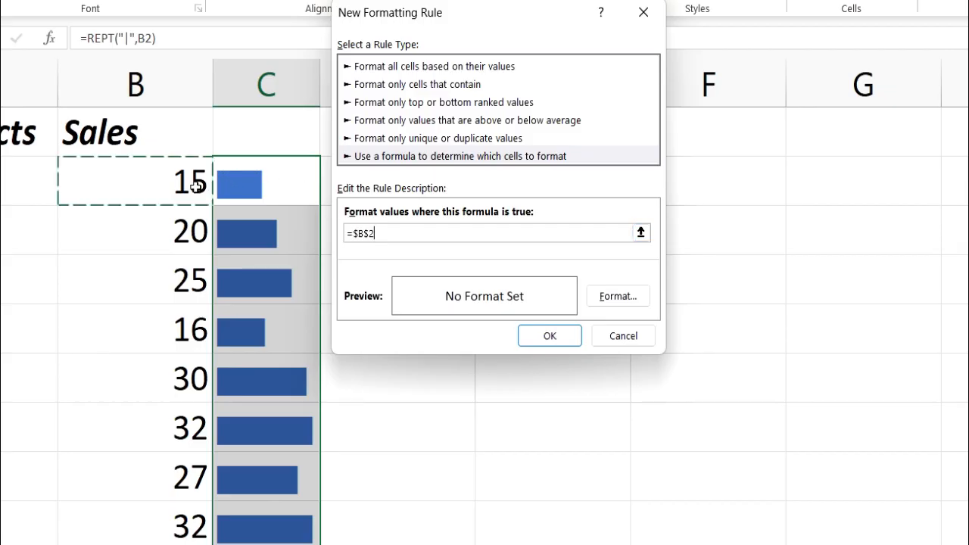
{"action": "type", "text": ">"}
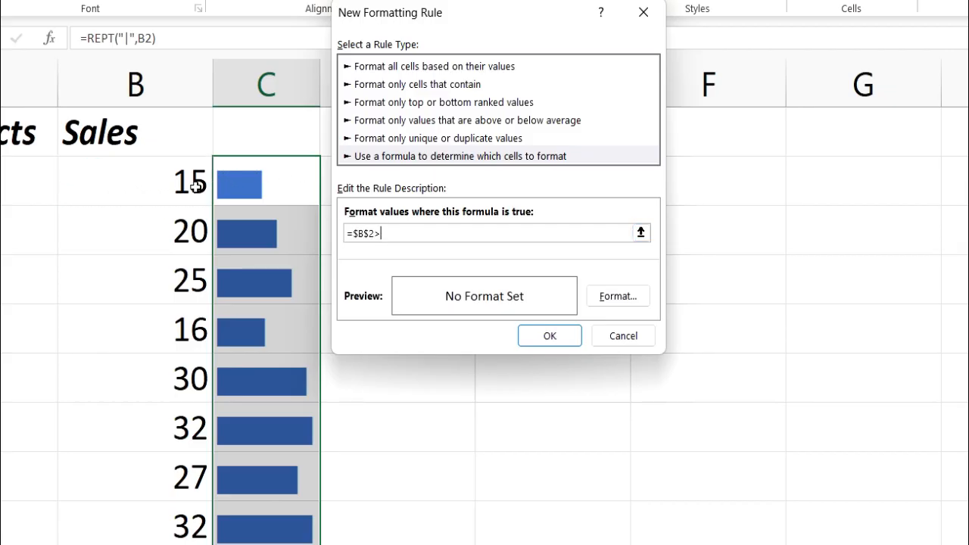
{"action": "type", "text": "20"}
Make the cell reference in the rule's formula relative so that it reads =B2>20.
{"action": "left_click", "coordinate": [369, 234]}
{"action": "key", "text": "BackSpace"}
{"action": "left_click", "coordinate": [357, 230]}
{"action": "key", "text": "BackSpace"}
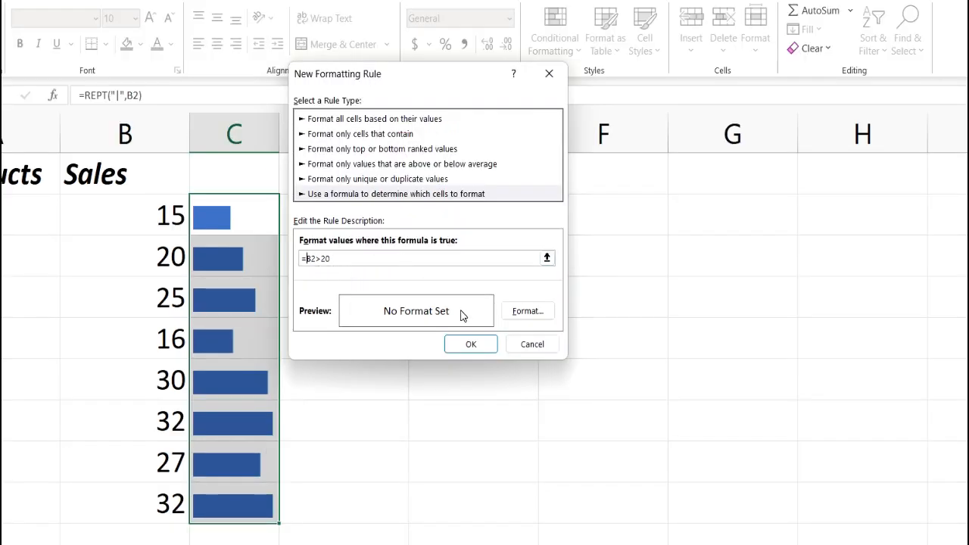
Give the rule a standard red font color and apply it to the bars.
{"action": "left_click", "coordinate": [539, 312]}
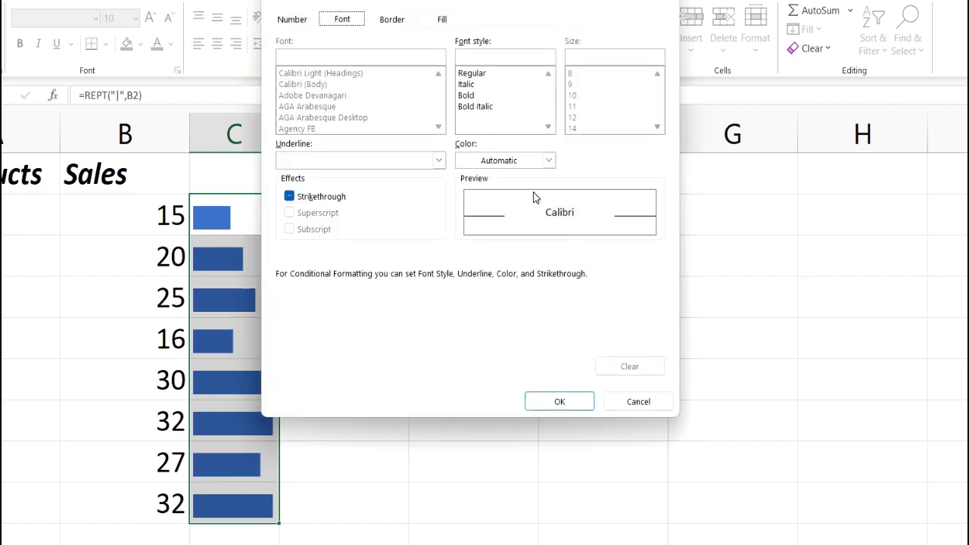
{"action": "left_click", "coordinate": [548, 161]}
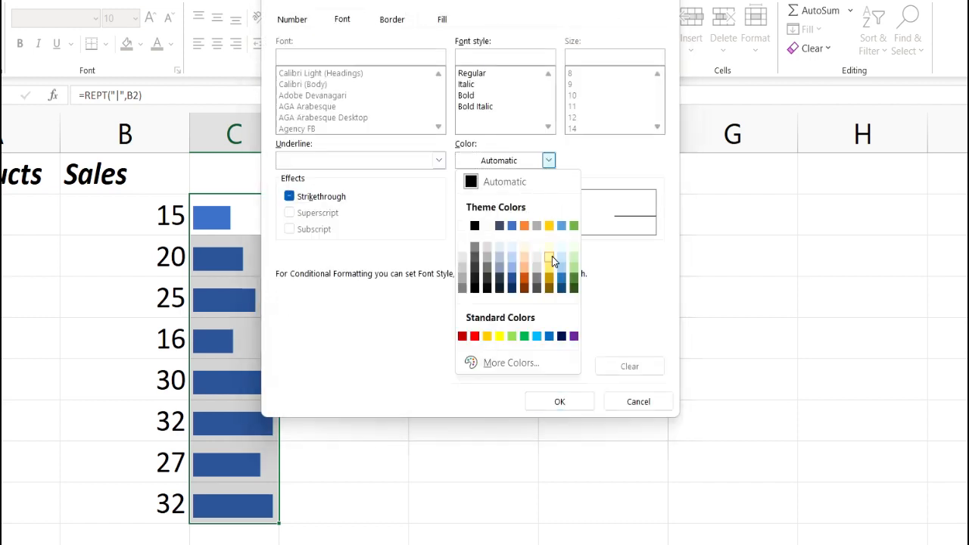
{"action": "left_click", "coordinate": [475, 336]}
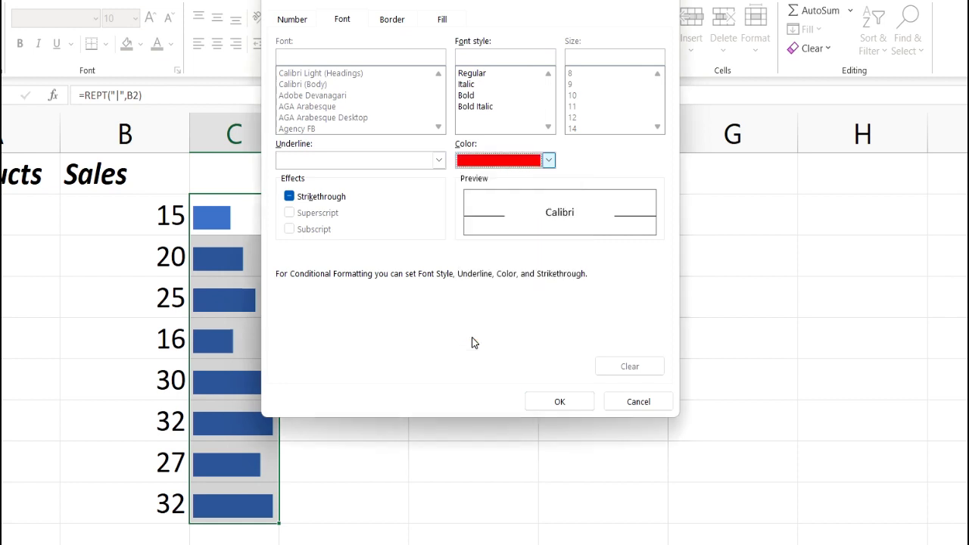
{"action": "left_click", "coordinate": [577, 403]}
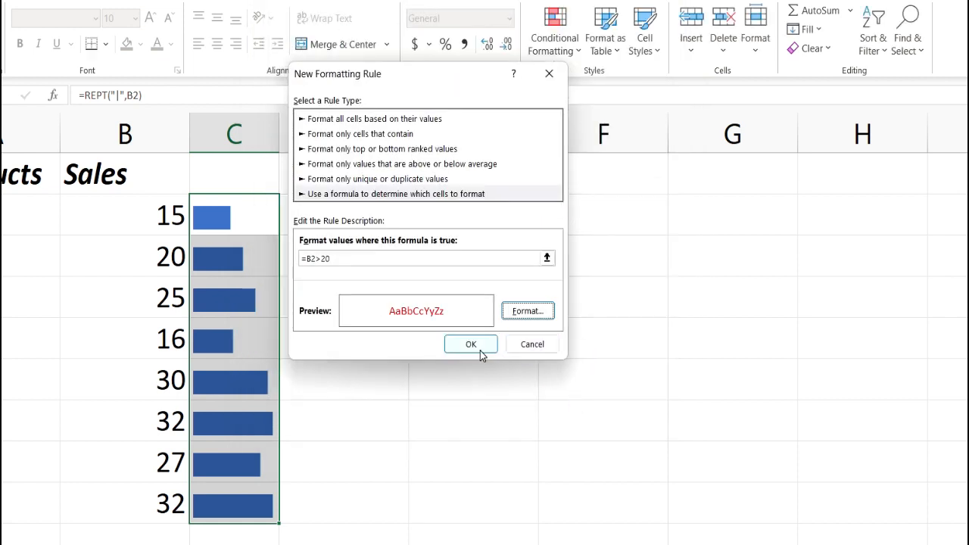
{"action": "left_click", "coordinate": [479, 347]}
{"action": "left_click", "coordinate": [480, 350]}
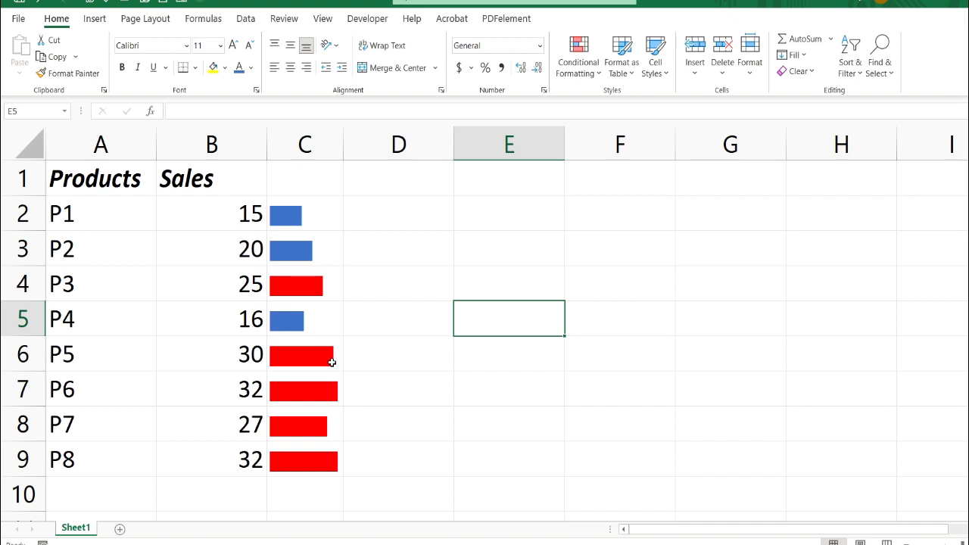
Try "@" as the repeated character in C2 by changing its formula to =REPT("@",B2).
{"action": "double_click", "coordinate": [315, 214]}
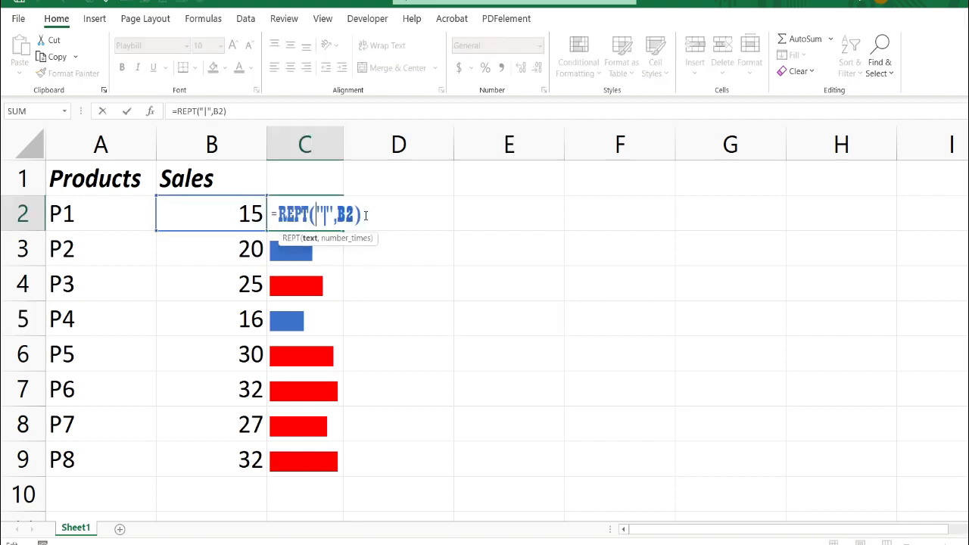
{"action": "left_click", "coordinate": [326, 215]}
{"action": "key", "text": "BackSpace"}
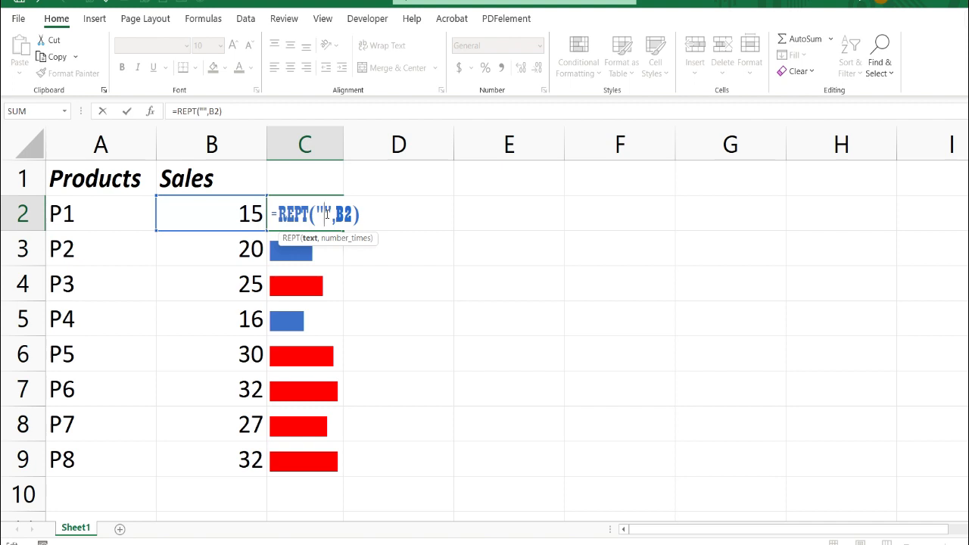
{"action": "type", "text": "@"}
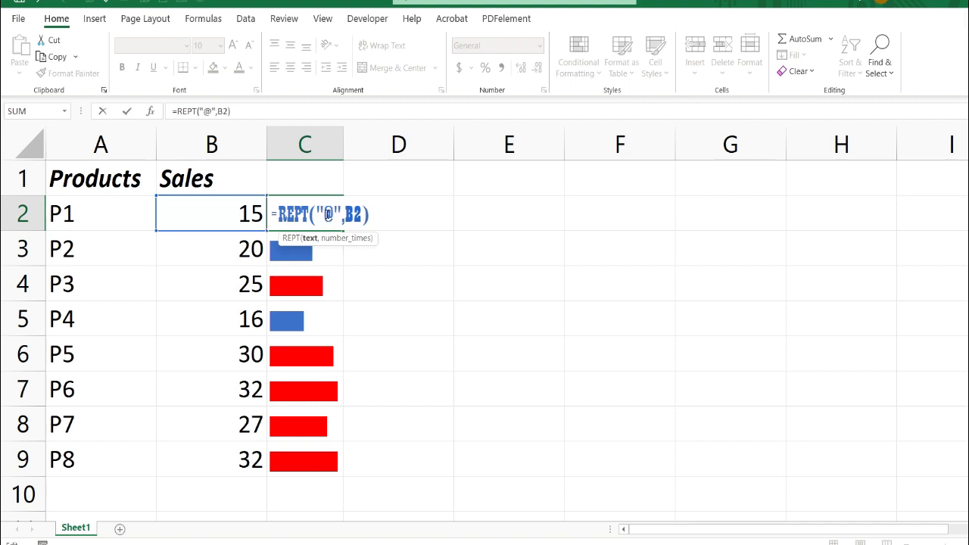
{"action": "key", "text": "Return"}
{"action": "left_click", "coordinate": [382, 218]}
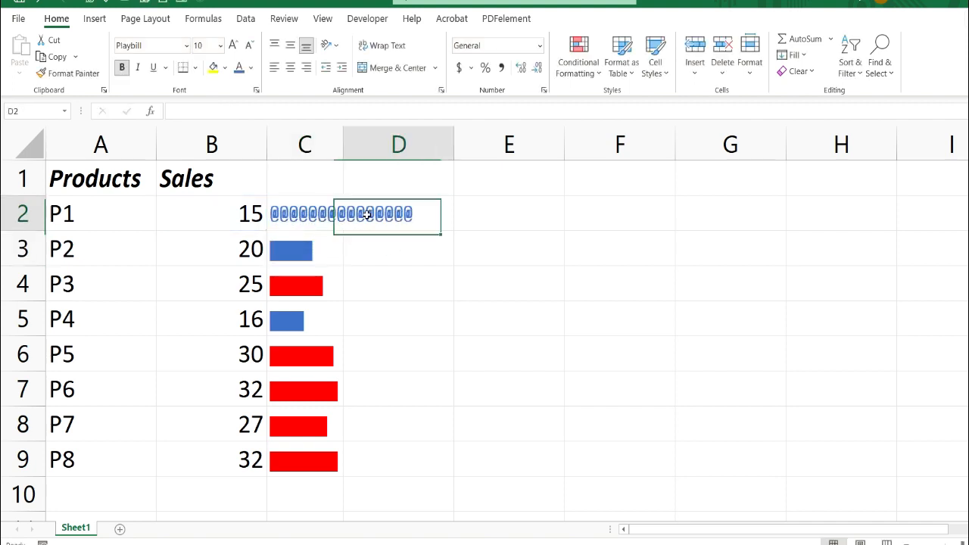
Fill the "@" formula from C2 down through C9.
{"action": "left_click", "coordinate": [309, 214]}
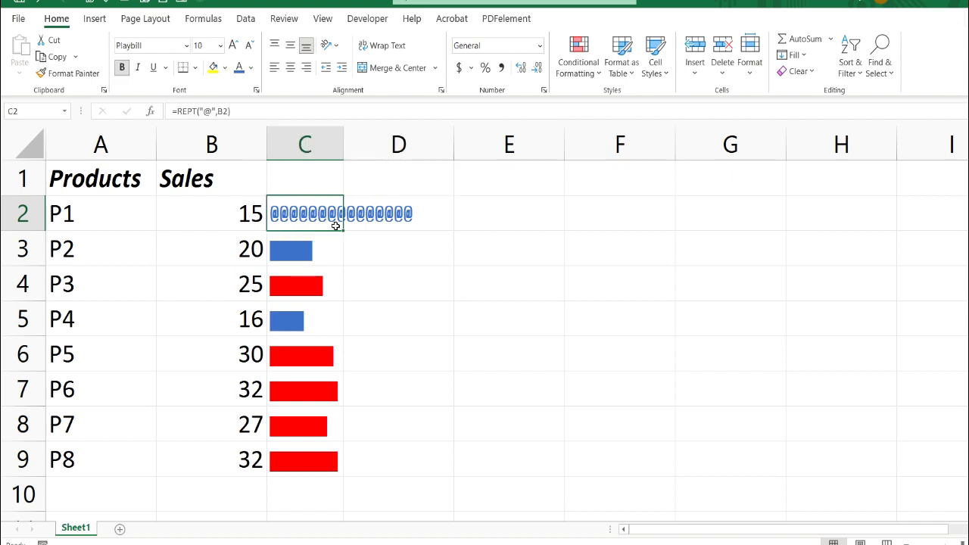
{"action": "left_click_drag", "start_coordinate": [343, 232], "coordinate": [346, 477]}
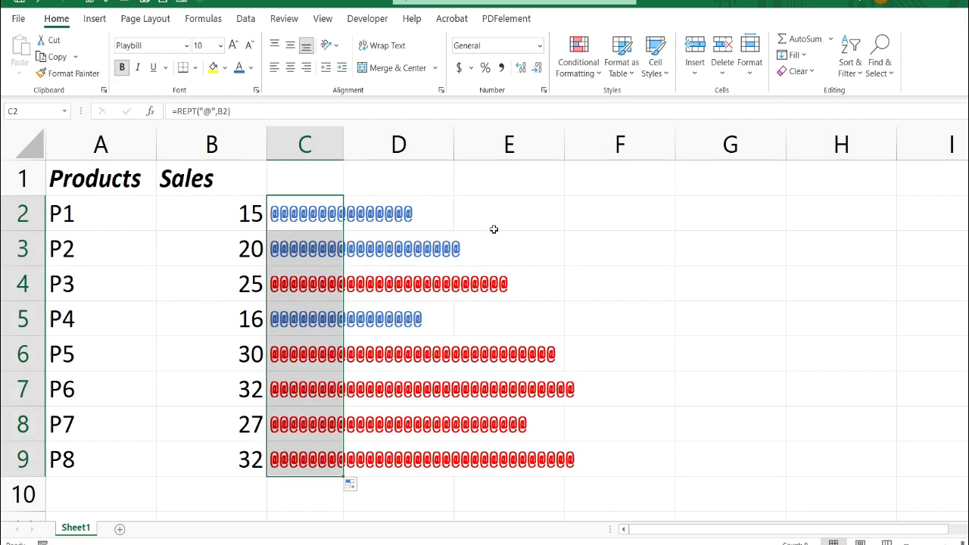
{"action": "left_click", "coordinate": [536, 220]}
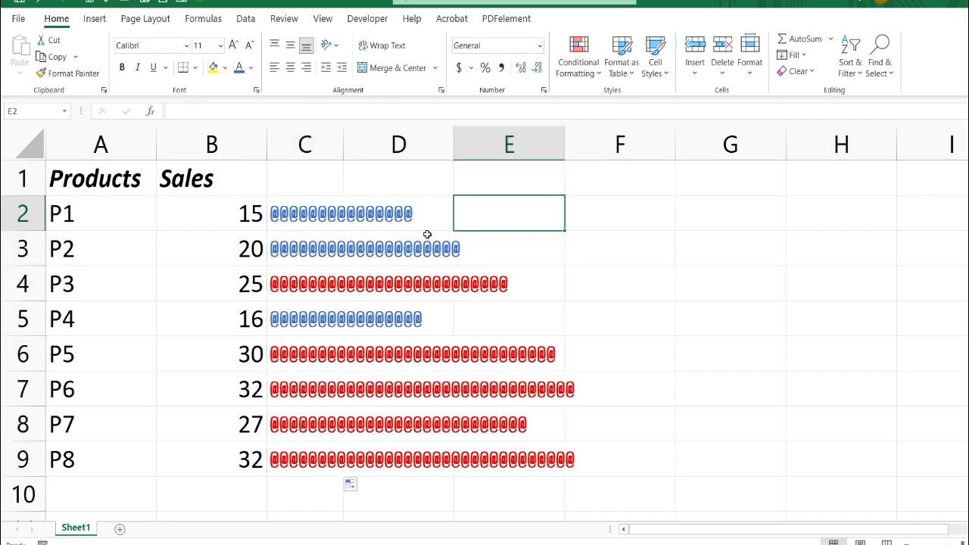
Undo the fill down column C and the character change in C2.
{"action": "key", "text": "ctrl+z"}
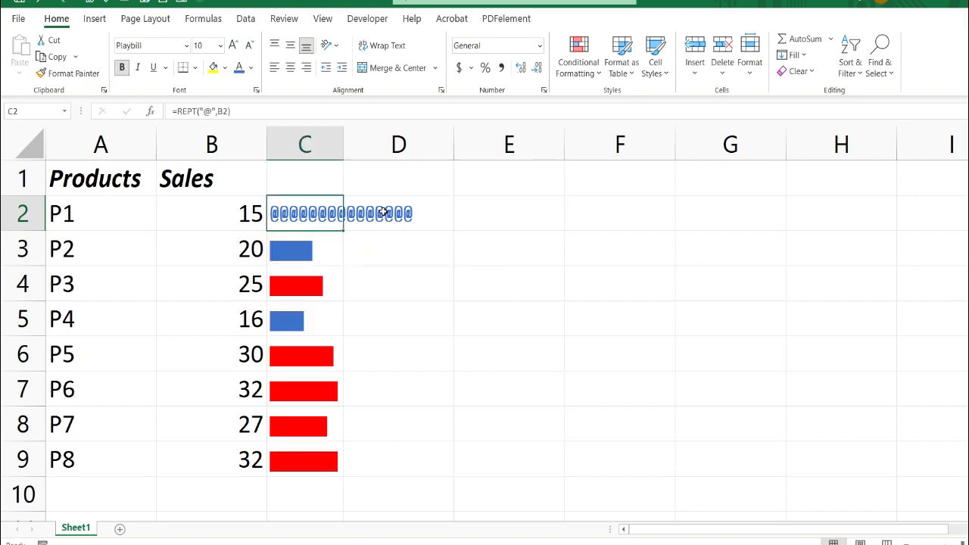
{"action": "key", "text": "ctrl+z"}
{"action": "left_click", "coordinate": [384, 213]}
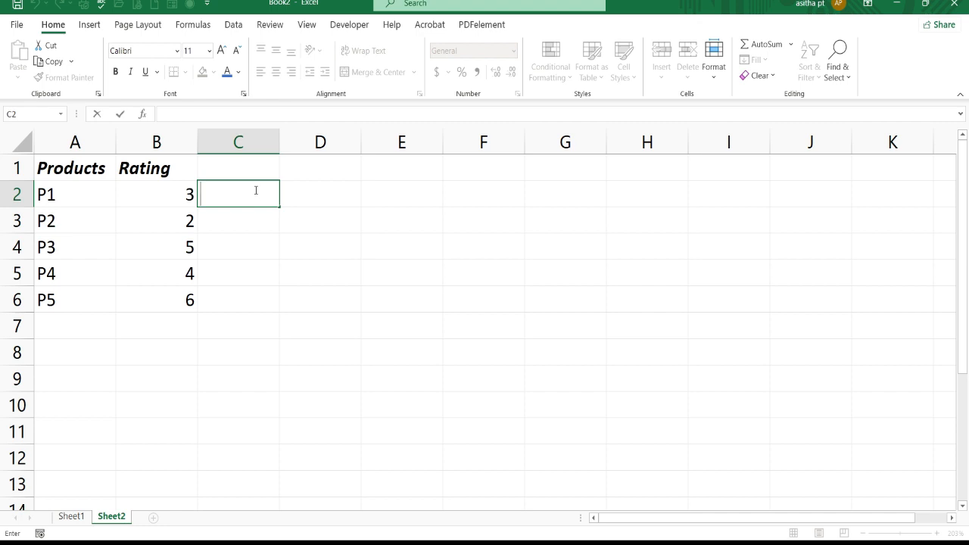
Look up the character code of the solid five-pointed star in the Wingdings symbol set without inserting it into C2.
{"action": "key", "text": "F2"}
{"action": "left_click", "coordinate": [94, 27]}
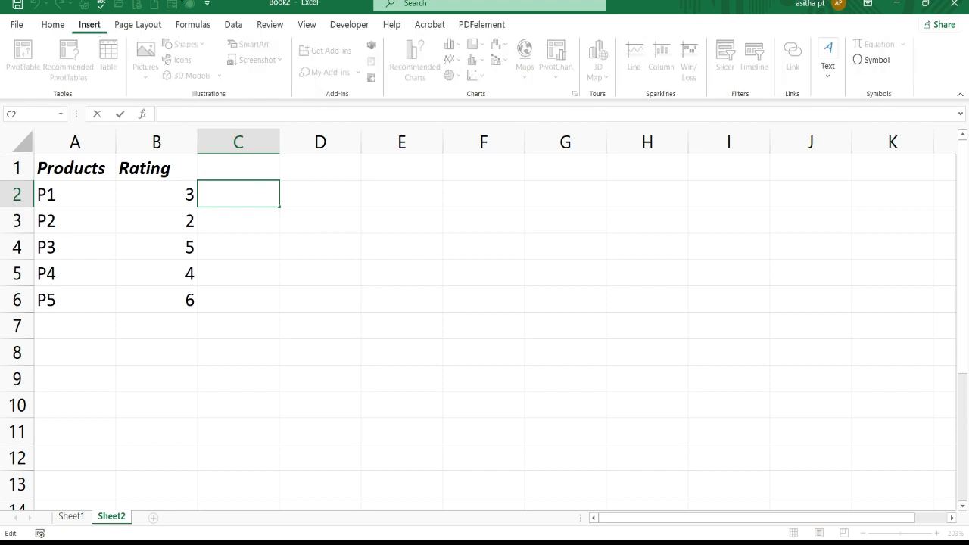
{"action": "left_click", "coordinate": [869, 63]}
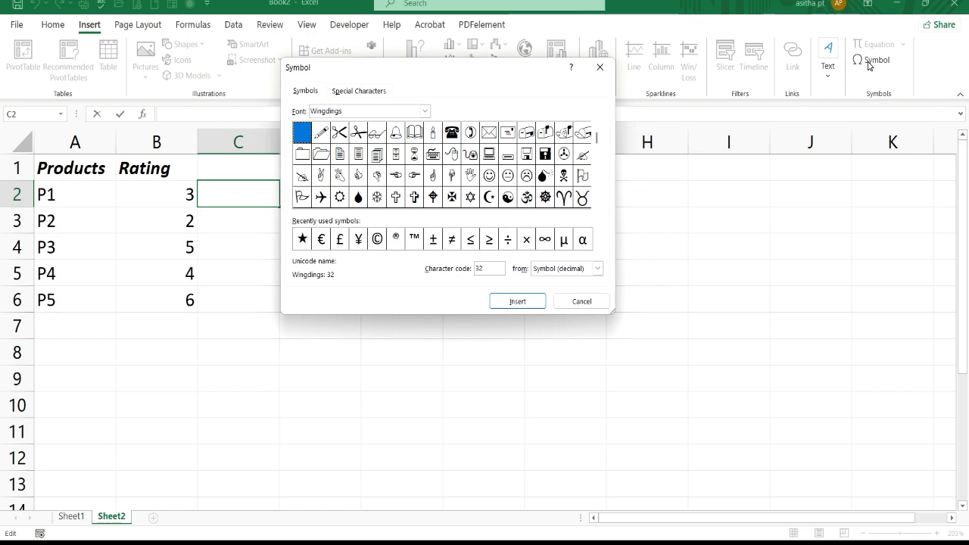
{"action": "left_click", "coordinate": [600, 66]}
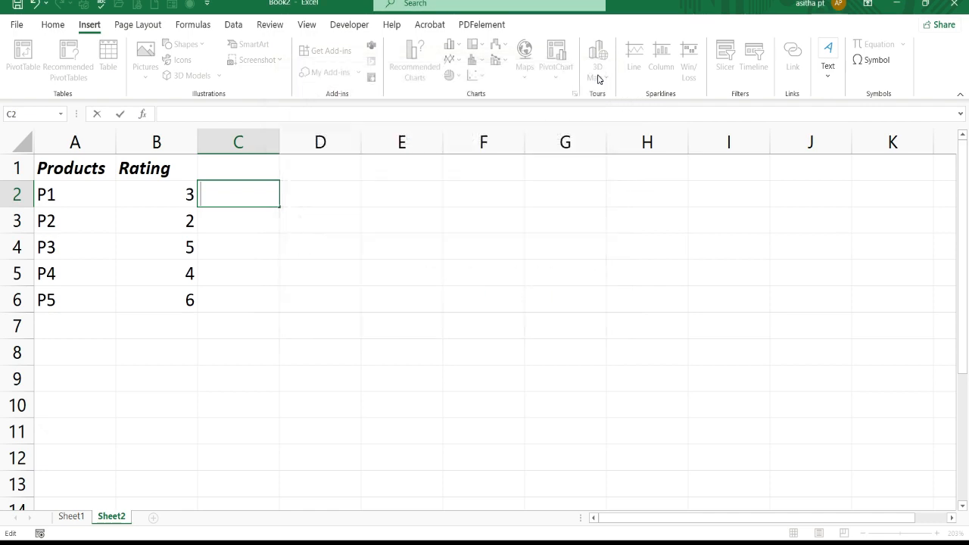
{"action": "left_click", "coordinate": [870, 62]}
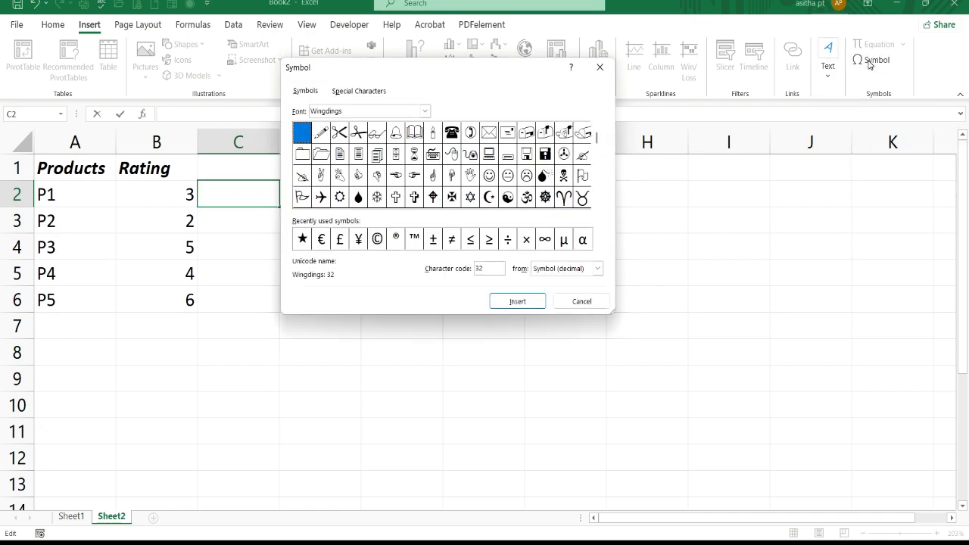
{"action": "left_click", "coordinate": [497, 160]}
{"action": "key", "text": "Down"}
{"action": "key", "text": "Down"}
{"action": "key", "text": "Down"}
{"action": "key", "text": "Down"}
{"action": "key", "text": "Down"}
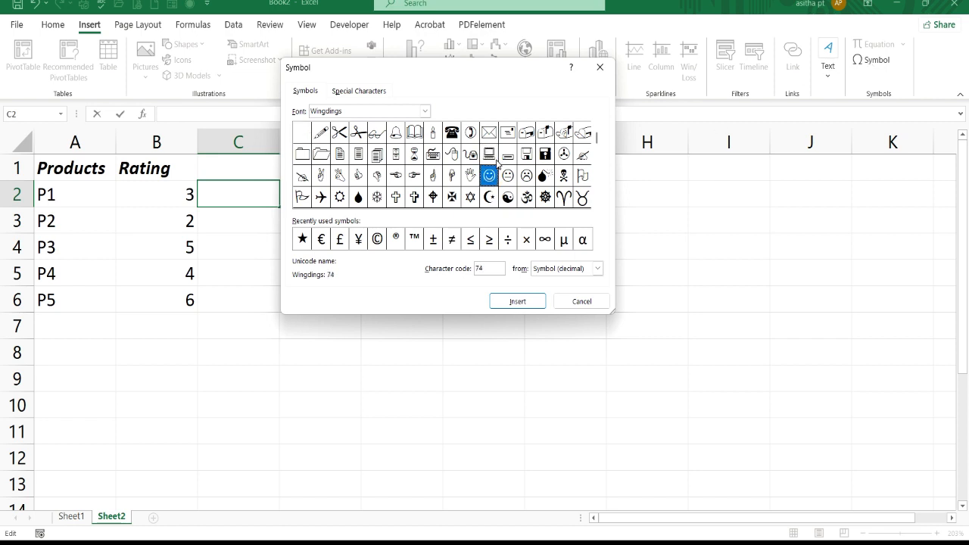
{"action": "key", "text": "Down"}
{"action": "key", "text": "Down"}
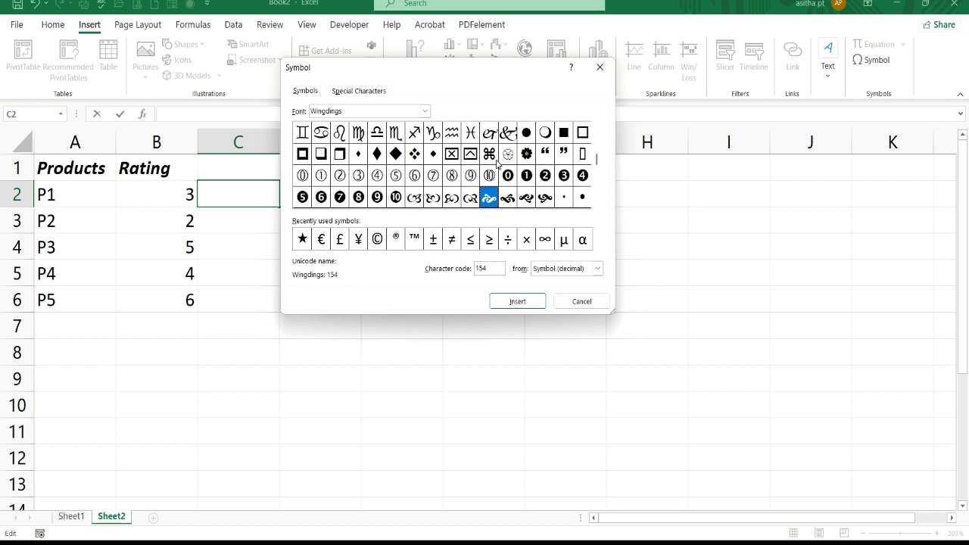
{"action": "left_click", "coordinate": [508, 203]}
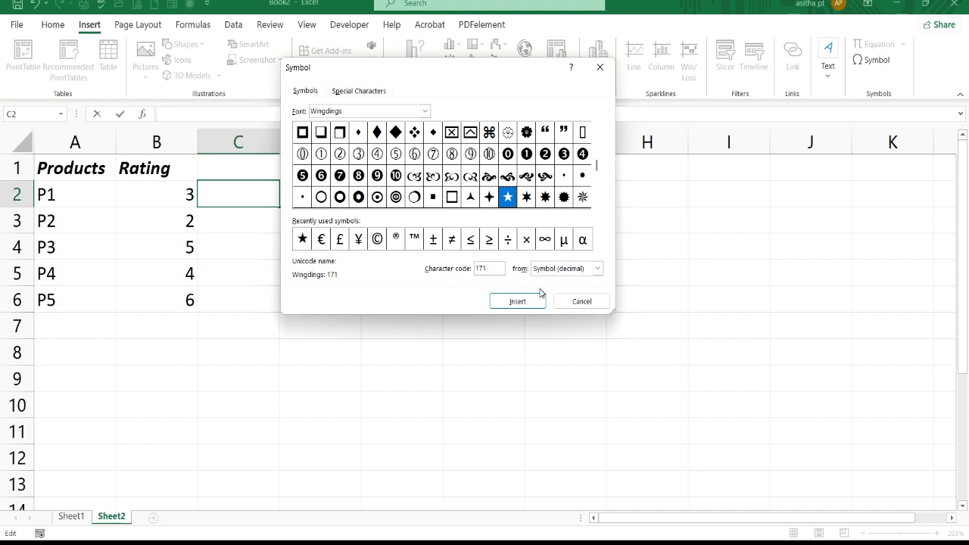
{"action": "left_click", "coordinate": [582, 304]}
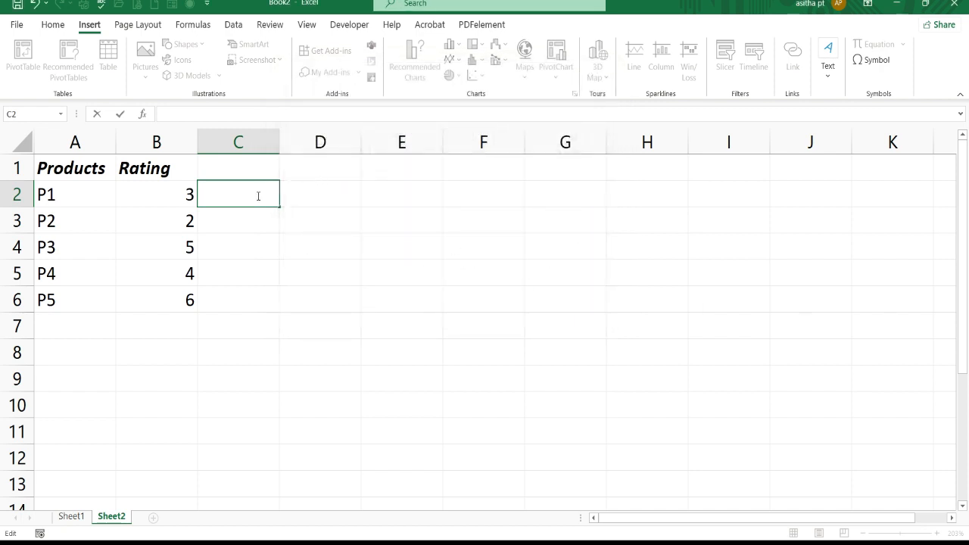
Enter the formula =REPT(CHAR(171),B2) in C2 to repeat the star character by P1's rating.
{"action": "type", "text": "=rept"}
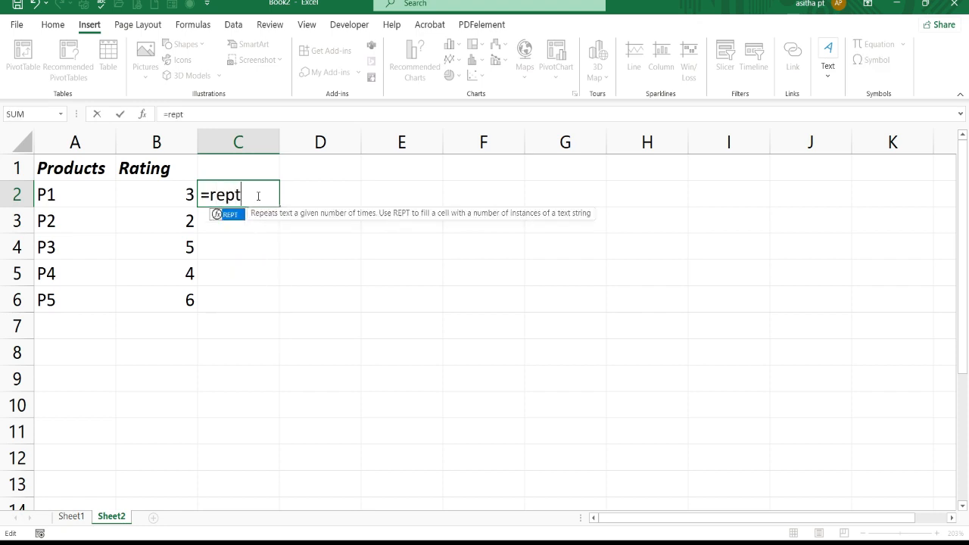
{"action": "key", "text": "Tab"}
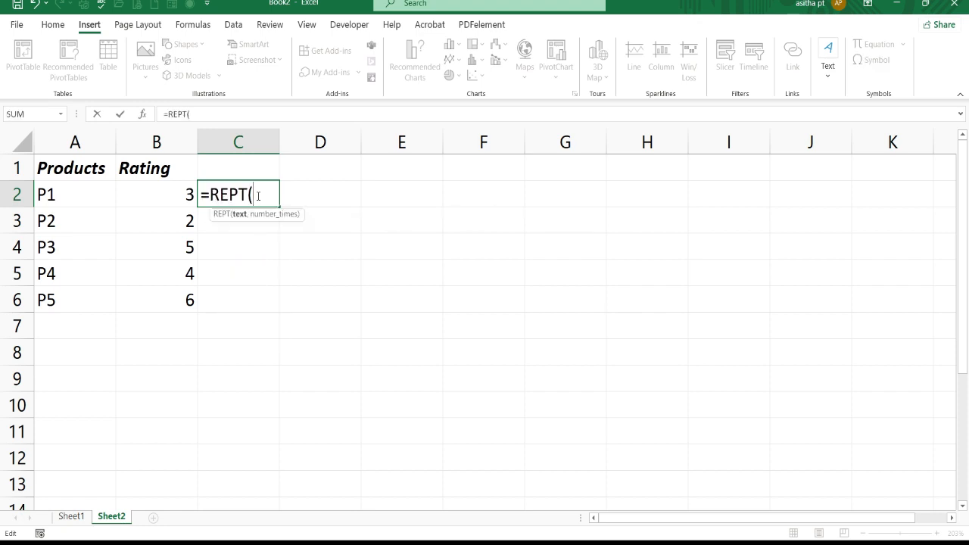
{"action": "type", "text": "char"}
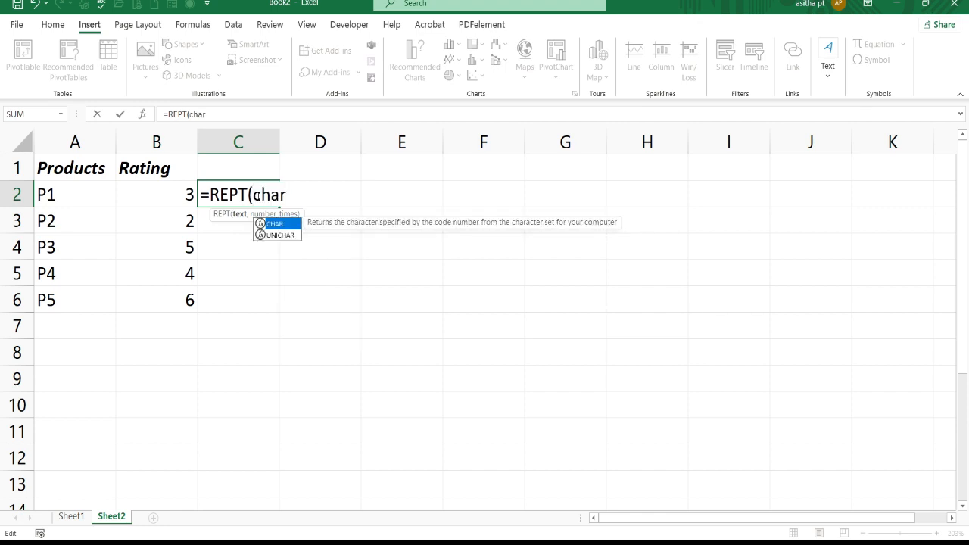
{"action": "type", "text": "("}
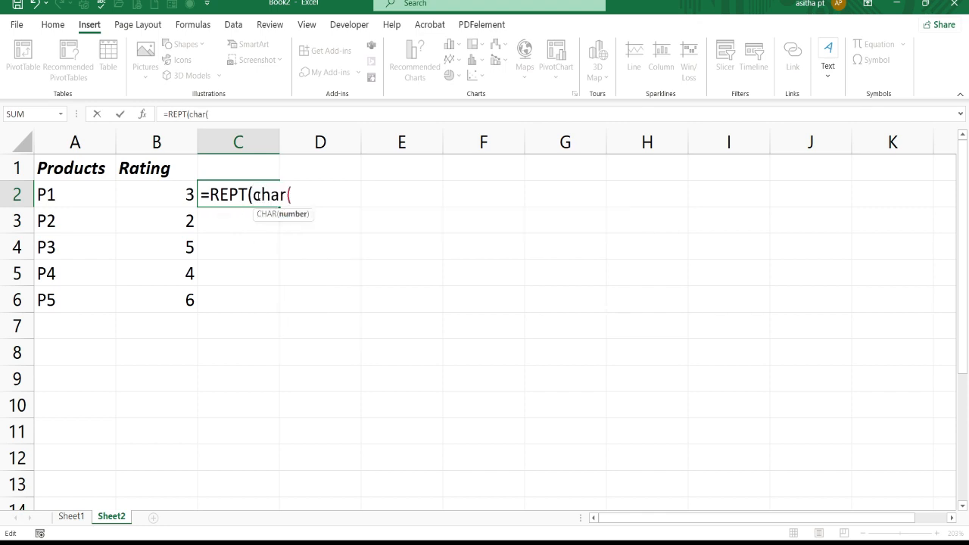
{"action": "type", "text": "171)"}
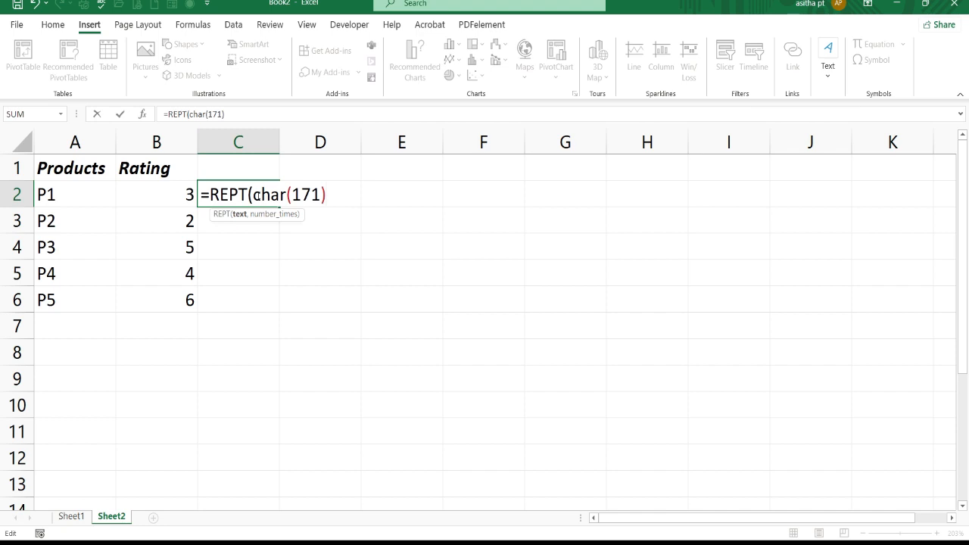
{"action": "type", "text": ","}
{"action": "left_click", "coordinate": [165, 197]}
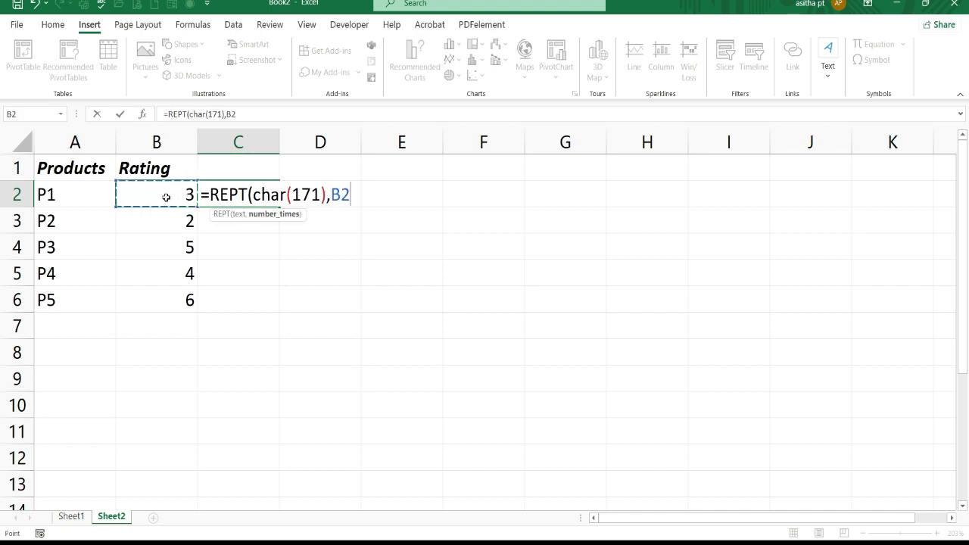
{"action": "type", "text": ")"}
{"action": "key", "text": "Return"}
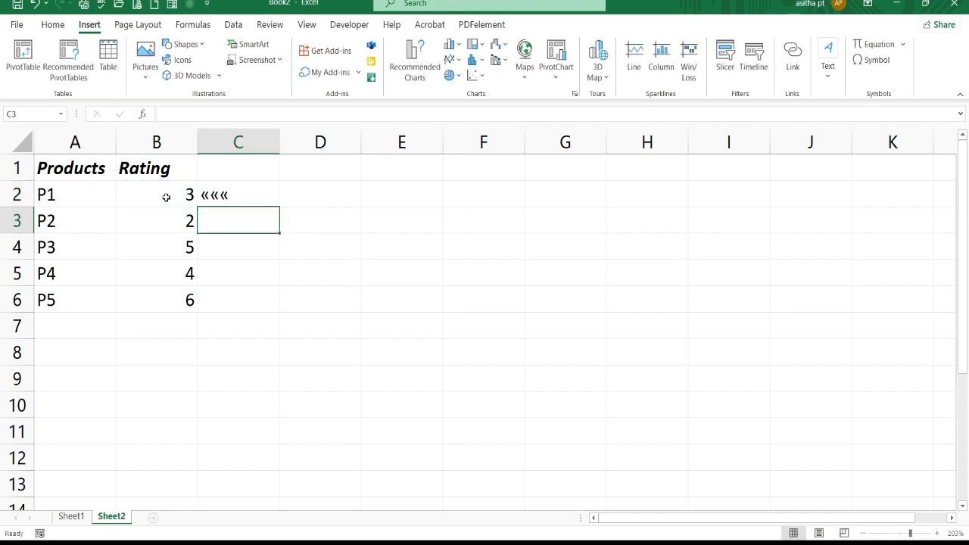
Set the font of C2 to Wingdings and fill the cell down through C6 for all product ratings.
{"action": "left_click", "coordinate": [232, 198]}
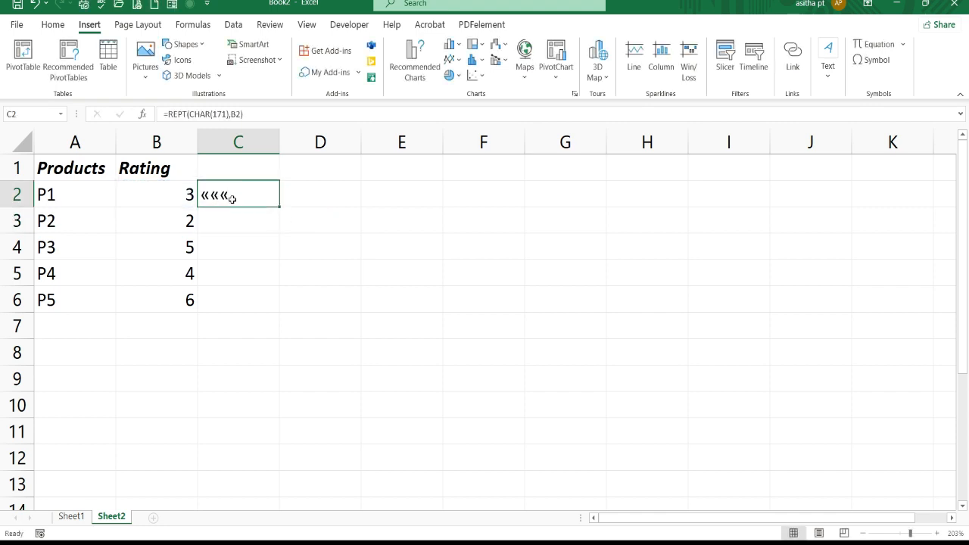
{"action": "left_click", "coordinate": [51, 27]}
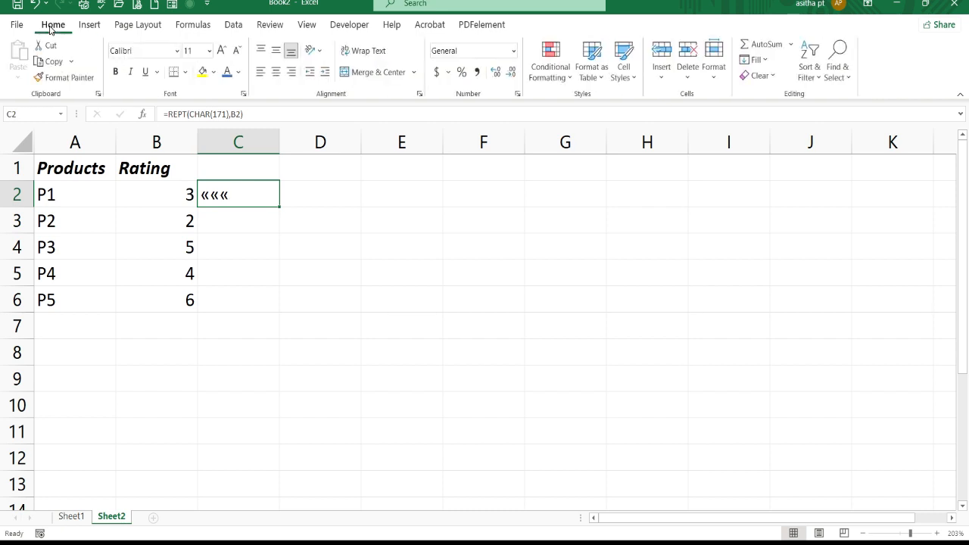
{"action": "left_click", "coordinate": [178, 53]}
{"action": "type", "text": "W"}
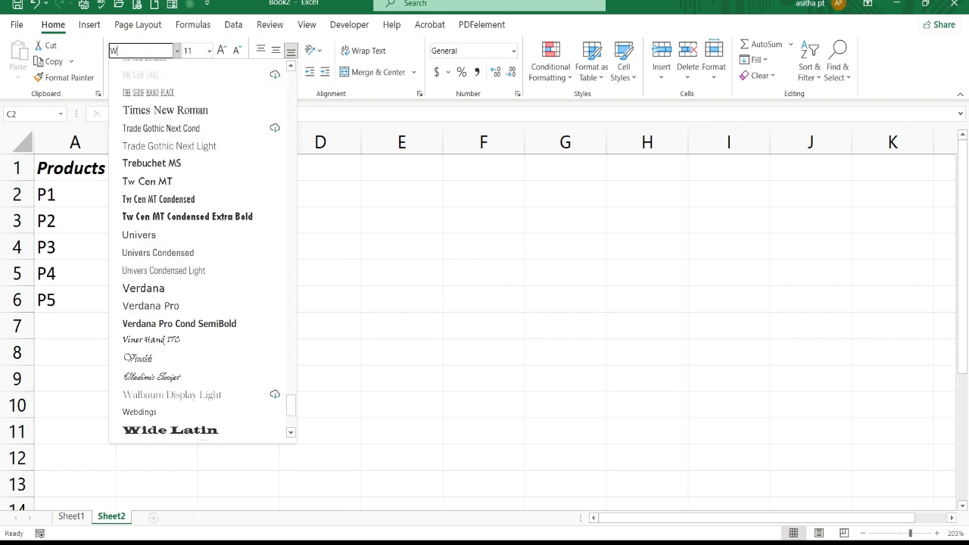
{"action": "type", "text": "indin"}
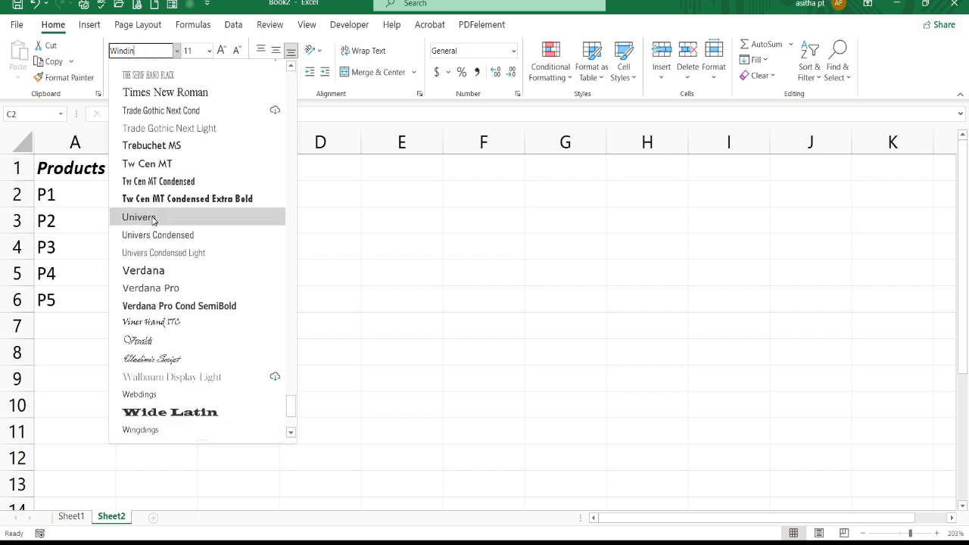
{"action": "left_click", "coordinate": [147, 432]}
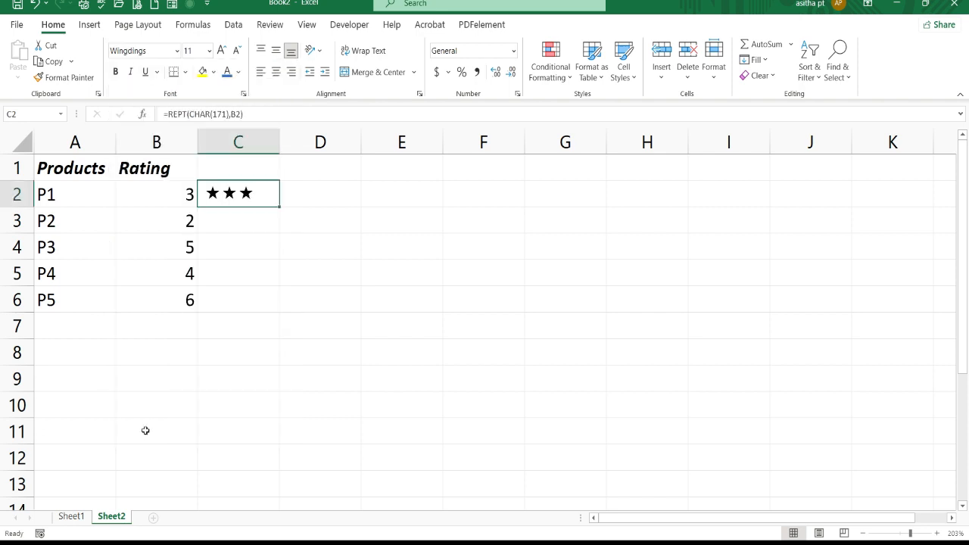
{"action": "double_click", "coordinate": [281, 206]}
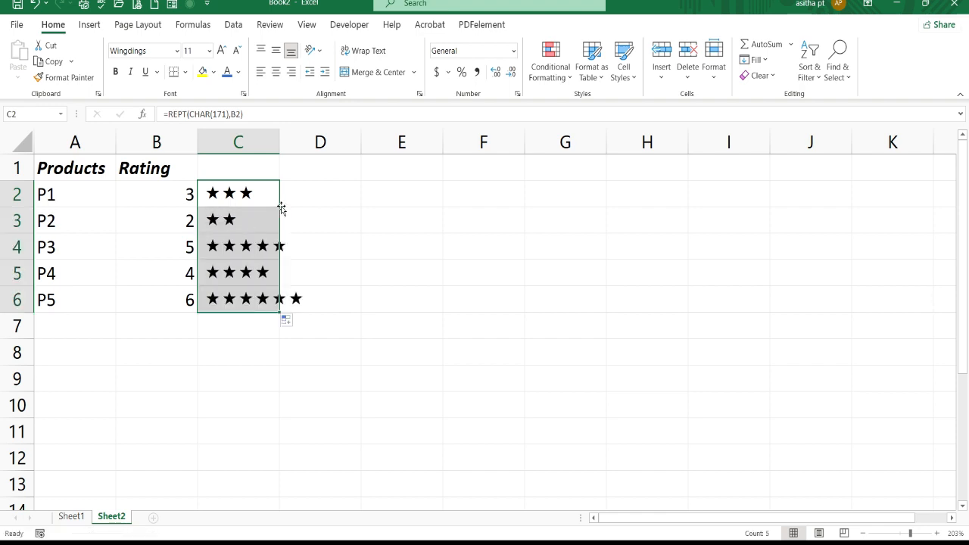
Fit column C's width to the star ratings and set the font color of C2:C6 to dark gold.
{"action": "left_click", "coordinate": [338, 230]}
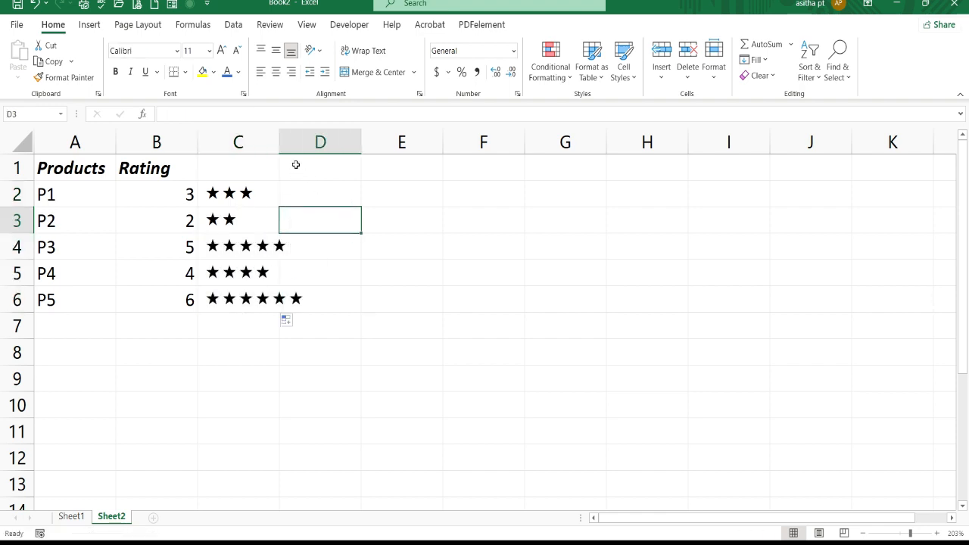
{"action": "double_click", "coordinate": [280, 143]}
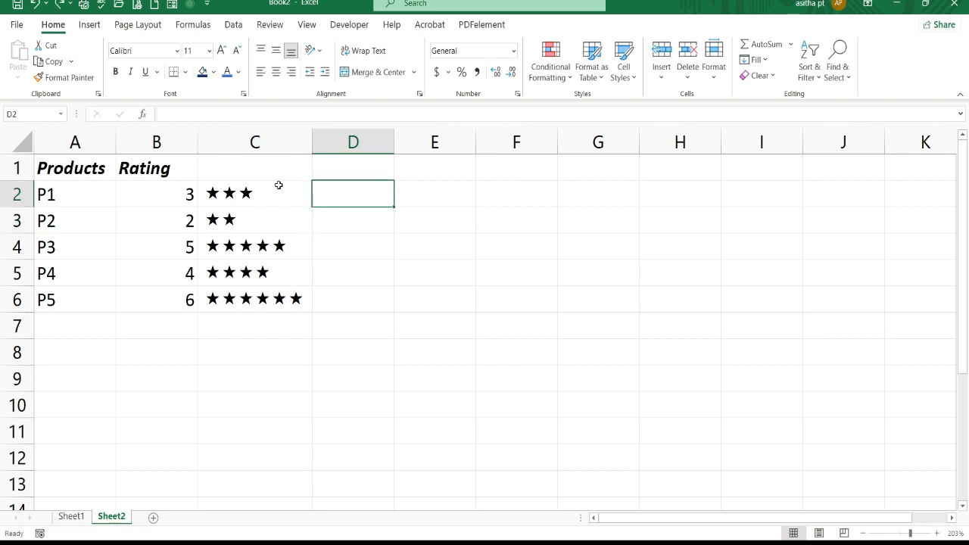
{"action": "left_click_drag", "start_coordinate": [274, 190], "coordinate": [264, 292]}
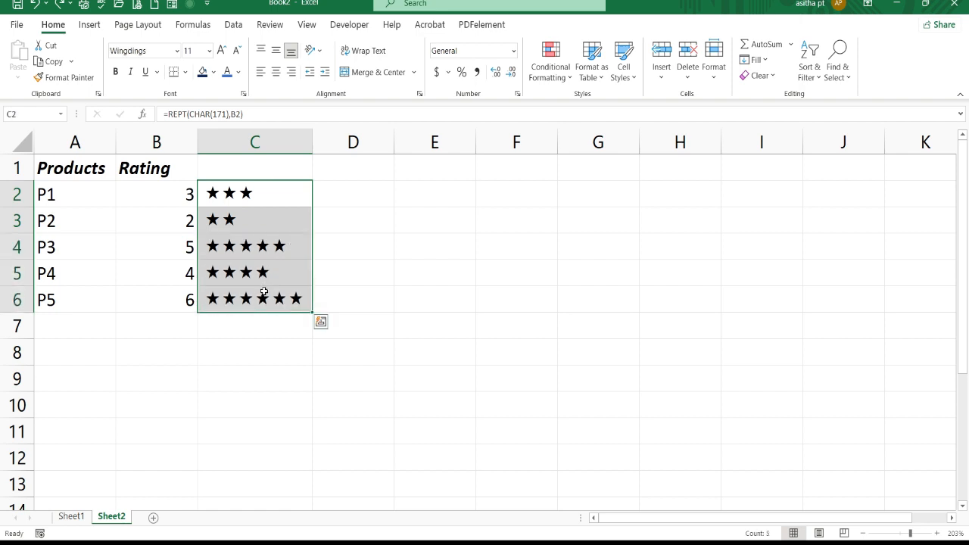
{"action": "left_click", "coordinate": [238, 72]}
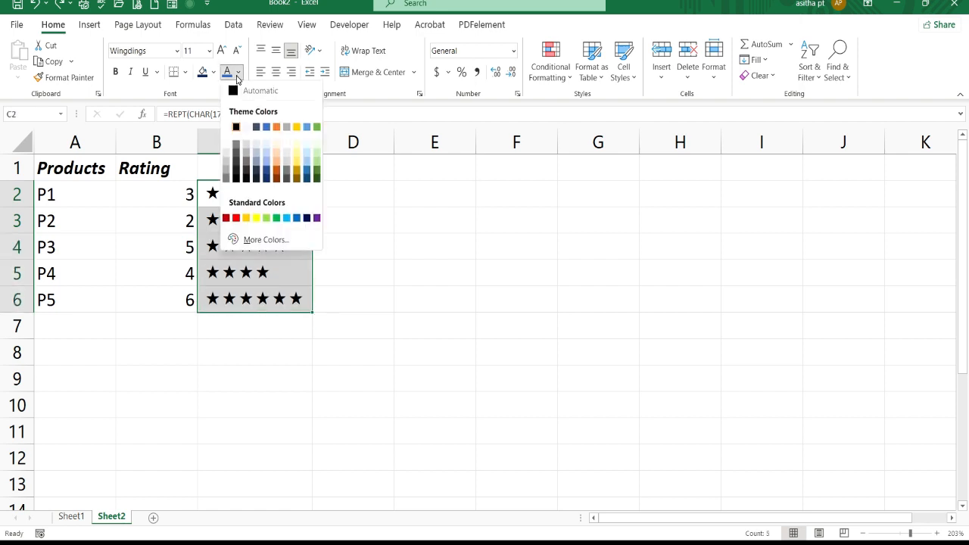
{"action": "left_click", "coordinate": [297, 161]}
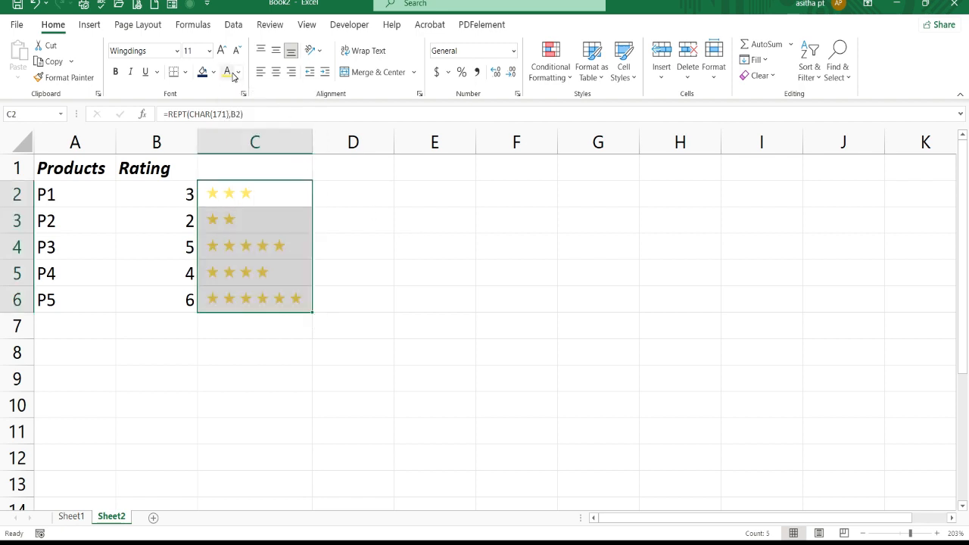
{"action": "left_click", "coordinate": [239, 72]}
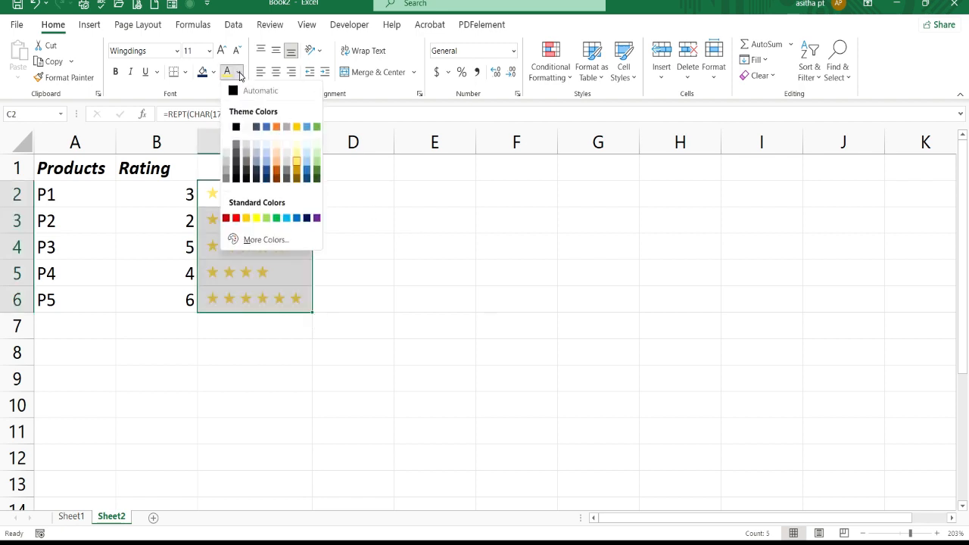
{"action": "left_click", "coordinate": [296, 168]}
{"action": "left_click", "coordinate": [482, 223]}
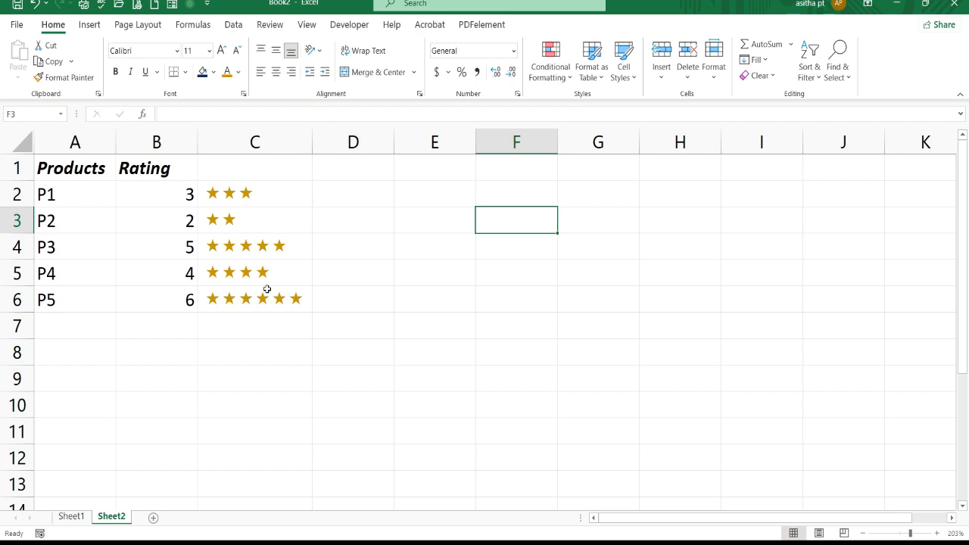
Look up the character code of the frowning face in the Wingdings symbol set without inserting it.
{"action": "left_click", "coordinate": [89, 22]}
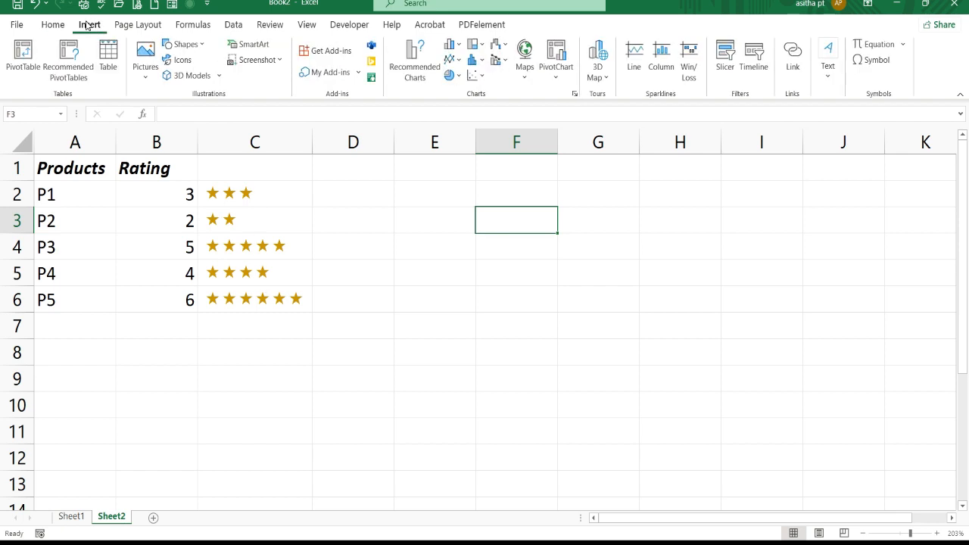
{"action": "left_click", "coordinate": [872, 61]}
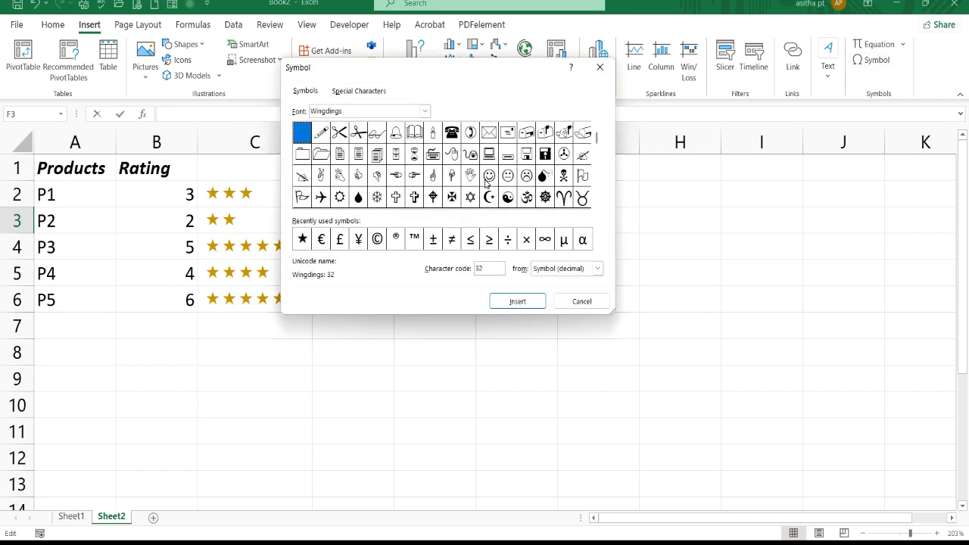
{"action": "left_click", "coordinate": [526, 177]}
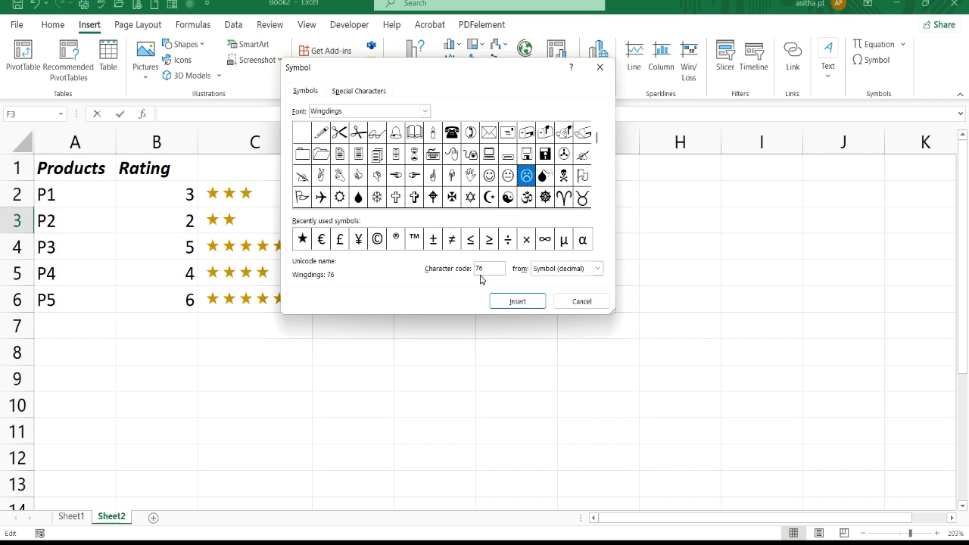
{"action": "left_click", "coordinate": [564, 301]}
Enter the formula =REPT(CHAR(76),B2) in D2 to repeat the frowning face character by P1's rating.
{"action": "double_click", "coordinate": [371, 192]}
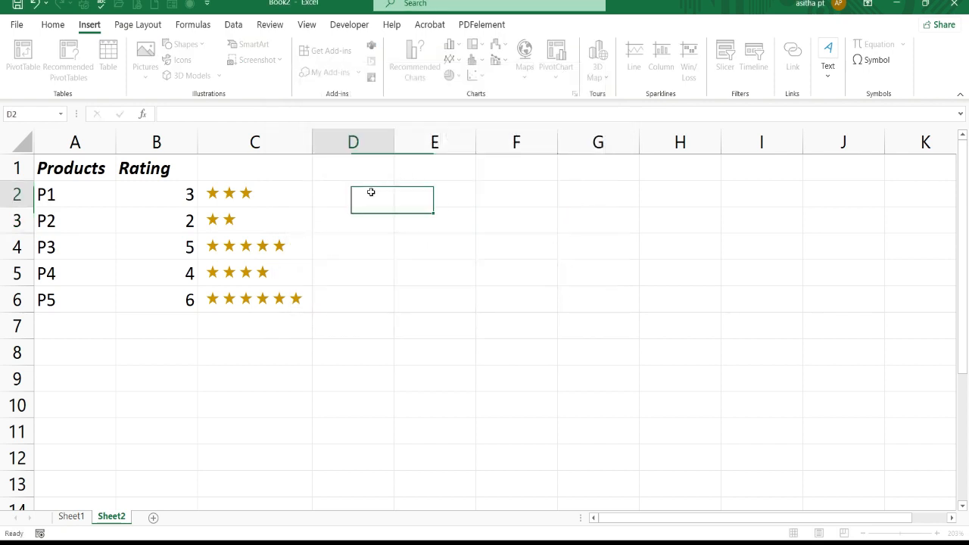
{"action": "type", "text": "=rept"}
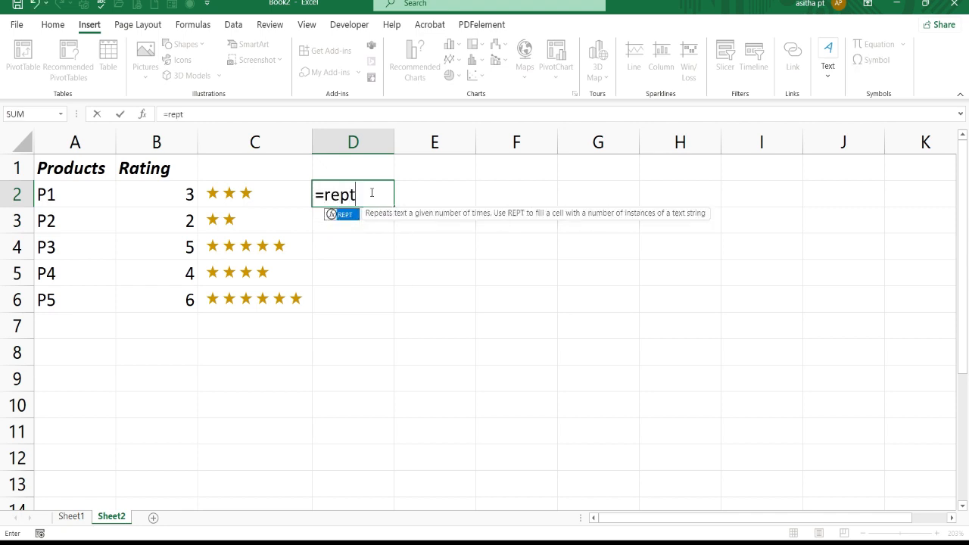
{"action": "key", "text": "Tab"}
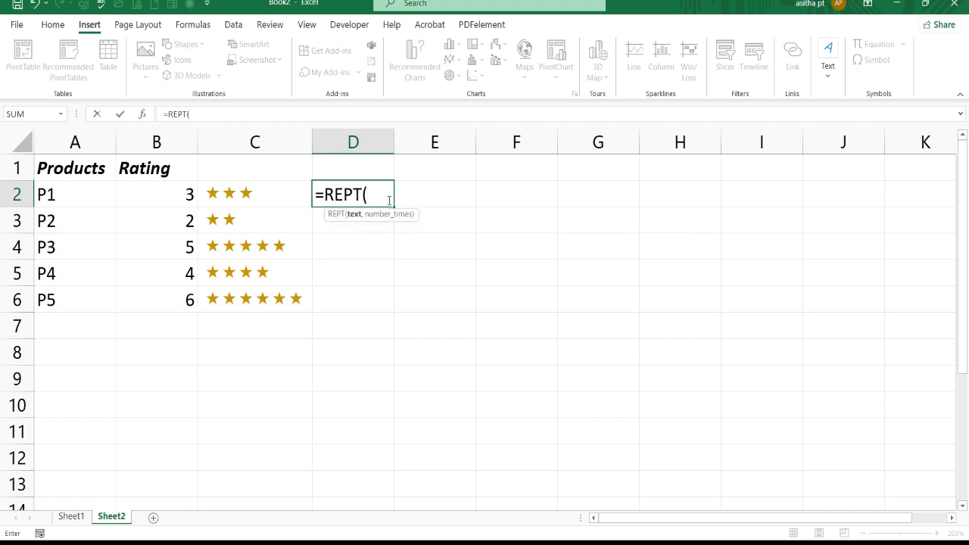
{"action": "type", "text": "char"}
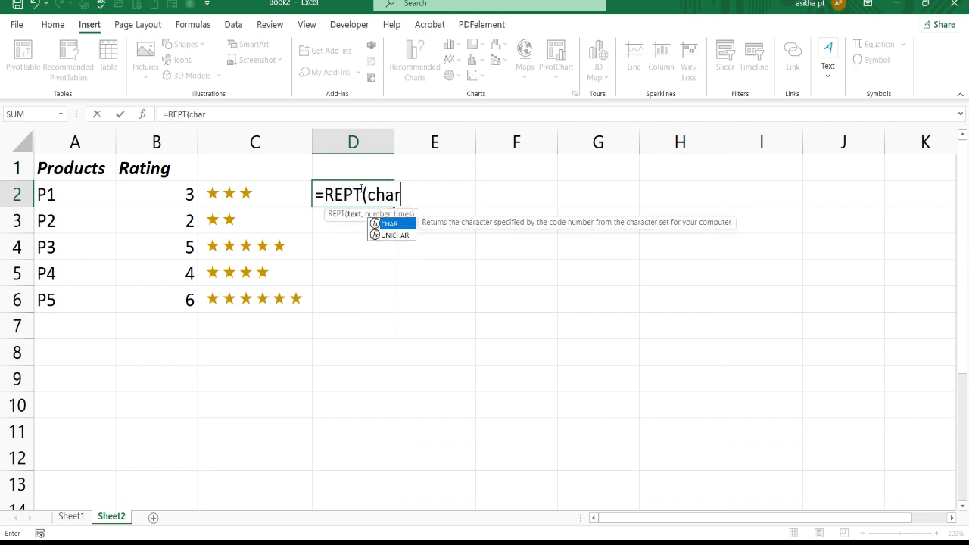
{"action": "type", "text": "(7"}
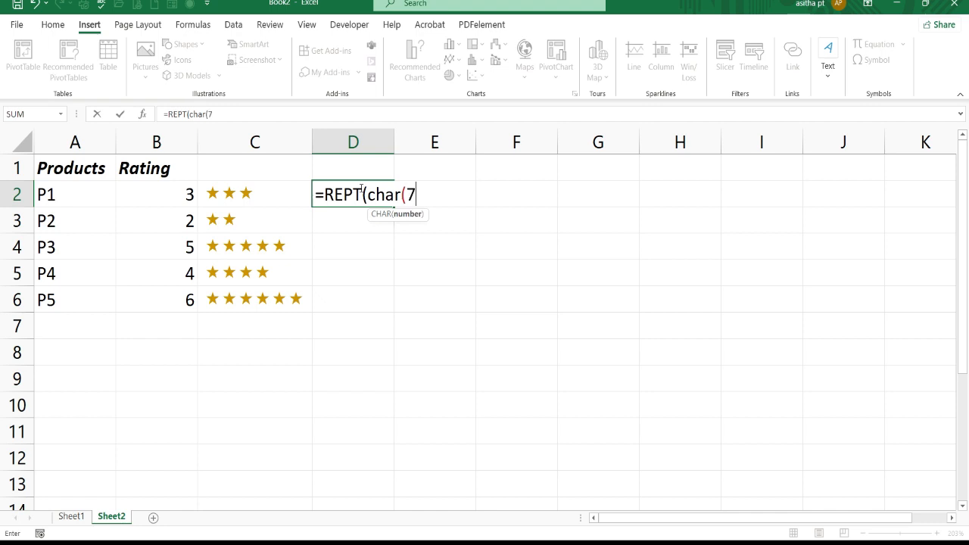
{"action": "type", "text": "6)"}
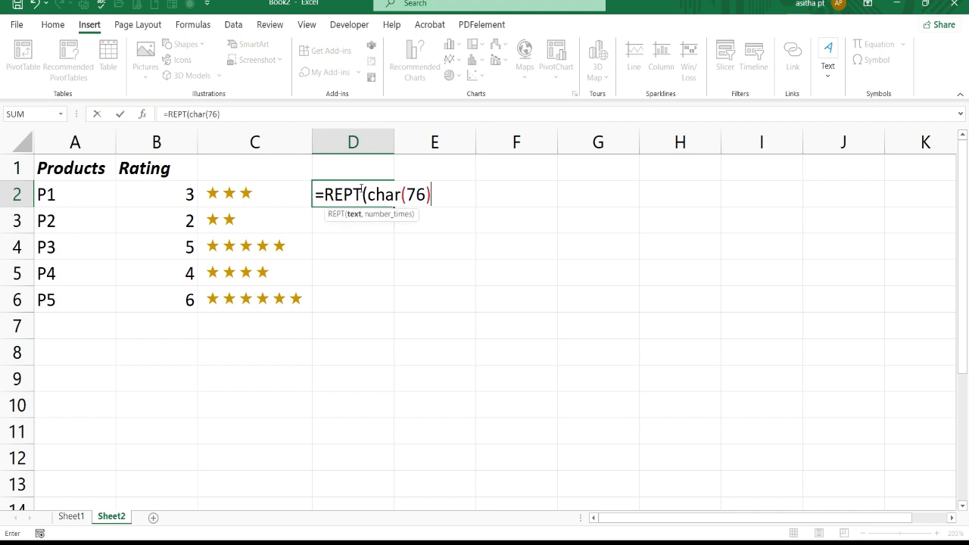
{"action": "type", "text": ","}
{"action": "left_click", "coordinate": [190, 193]}
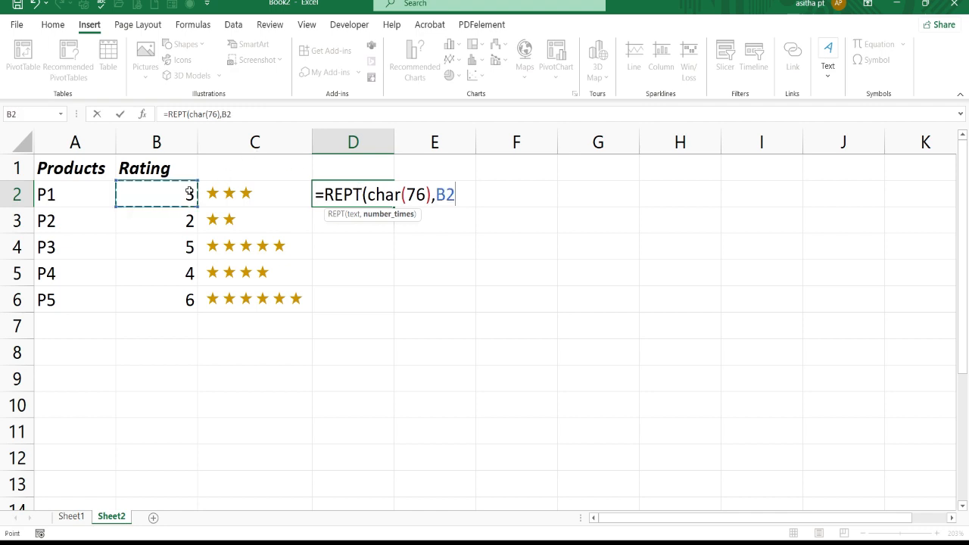
{"action": "type", "text": ")"}
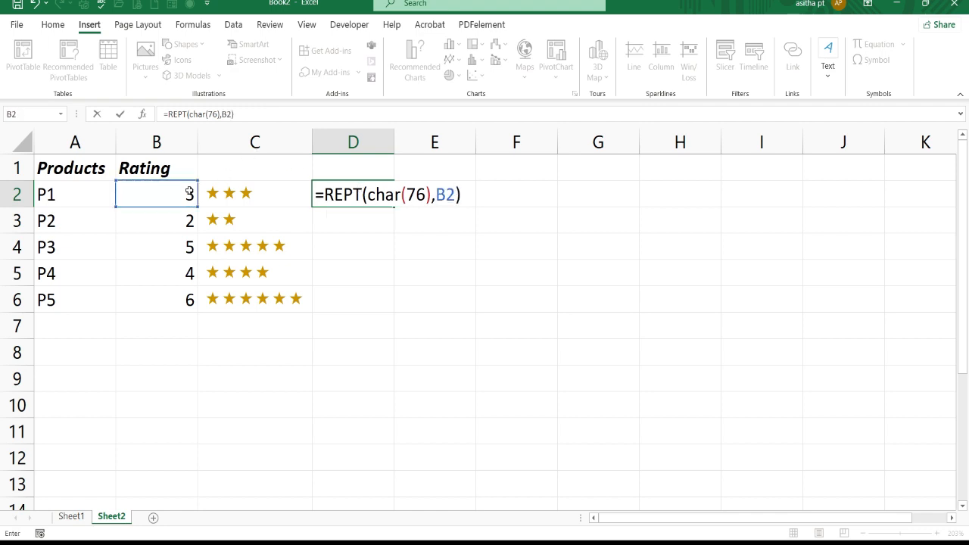
{"action": "key", "text": "Return"}
Set the font of D2 to Wingdings and fill the cell down through D6 for all products.
{"action": "left_click", "coordinate": [363, 190]}
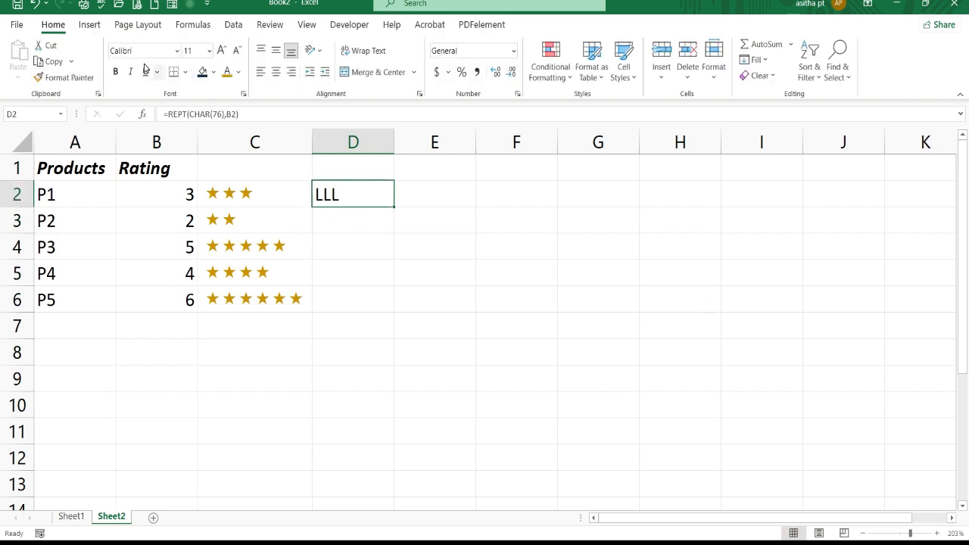
{"action": "left_click", "coordinate": [175, 51]}
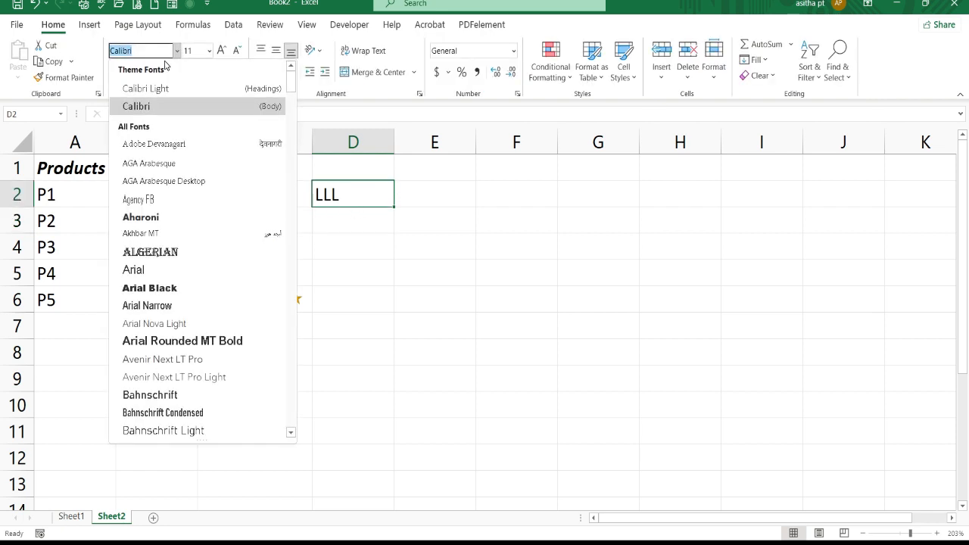
{"action": "type", "text": "Wingdings"}
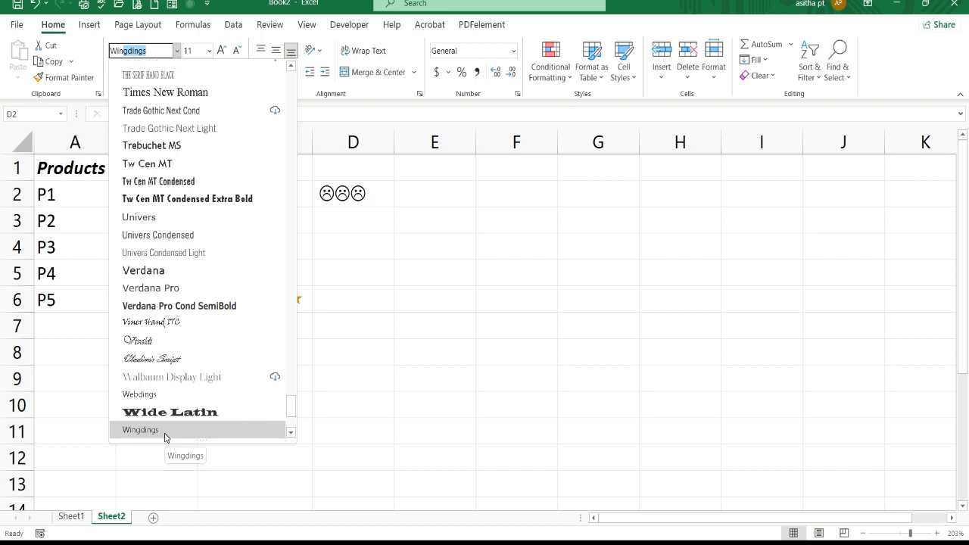
{"action": "left_click", "coordinate": [166, 432]}
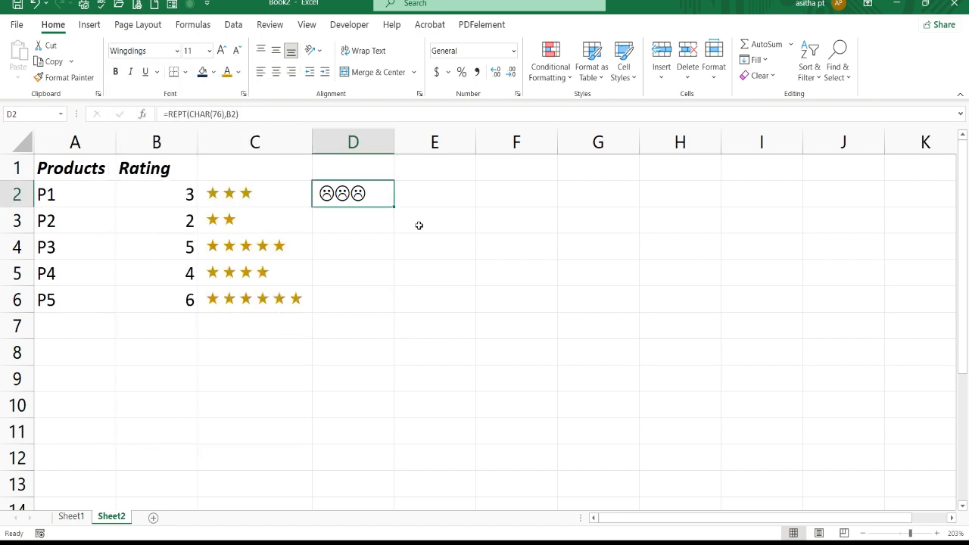
{"action": "double_click", "coordinate": [394, 207]}
{"action": "left_click", "coordinate": [447, 176]}
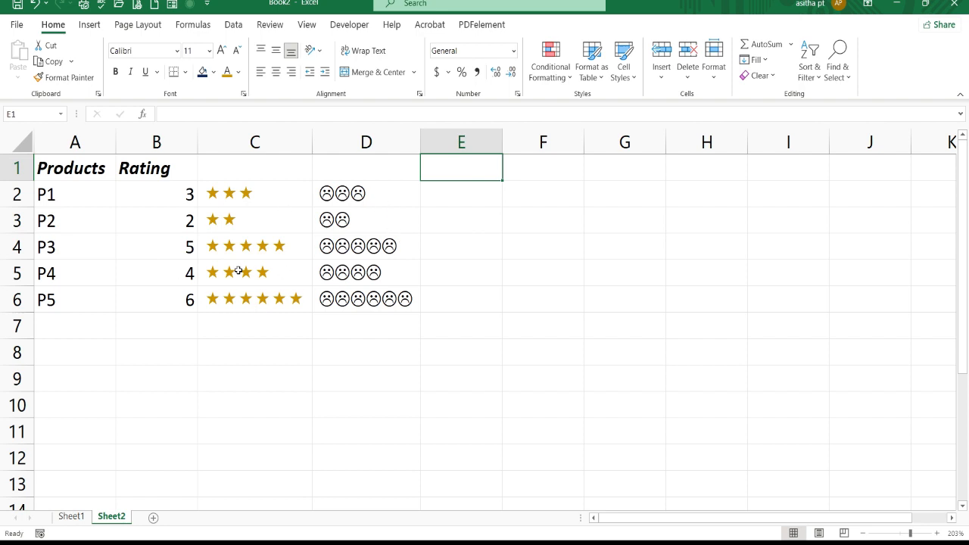
Set the font color of the frowning faces in D2:D6 to dark green.
{"action": "left_click_drag", "start_coordinate": [379, 192], "coordinate": [373, 299]}
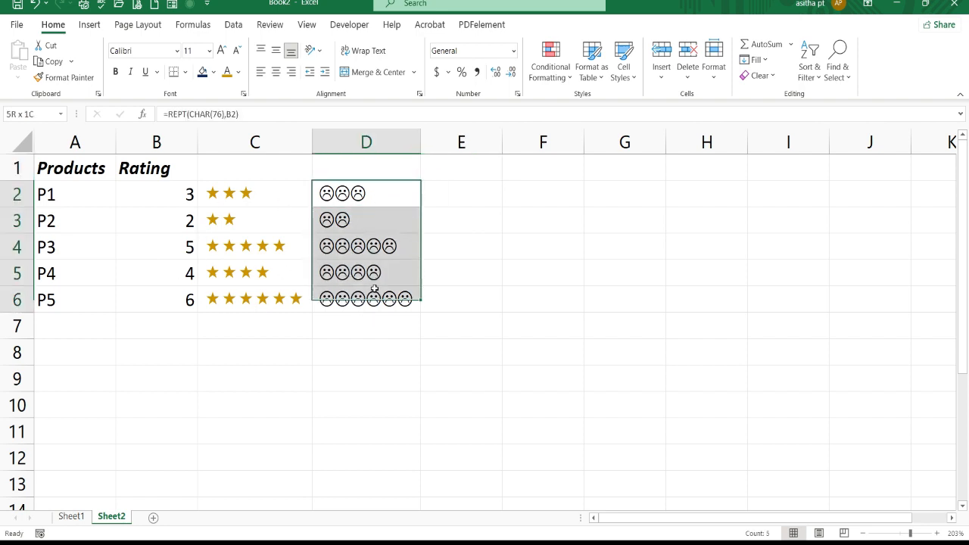
{"action": "left_click", "coordinate": [239, 72]}
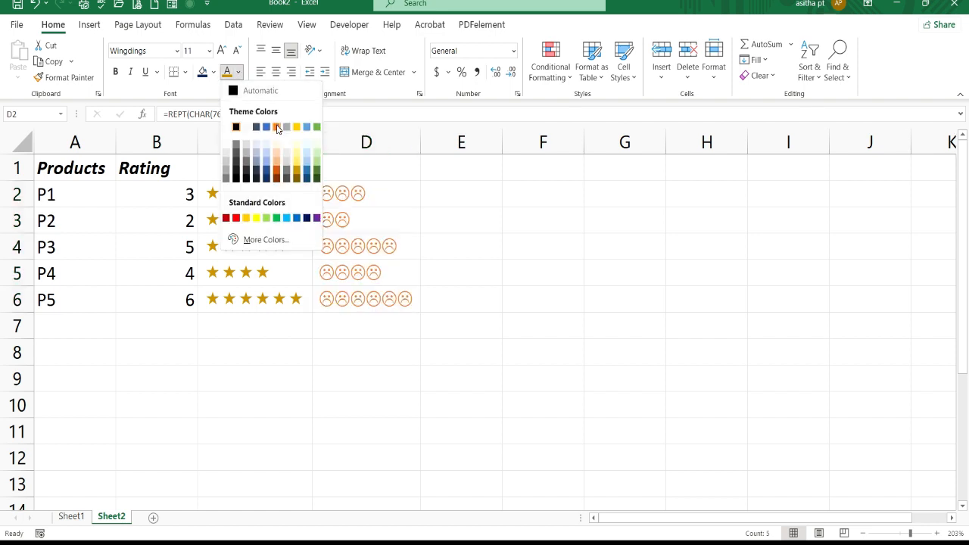
{"action": "left_click", "coordinate": [317, 172]}
{"action": "left_click", "coordinate": [509, 228]}
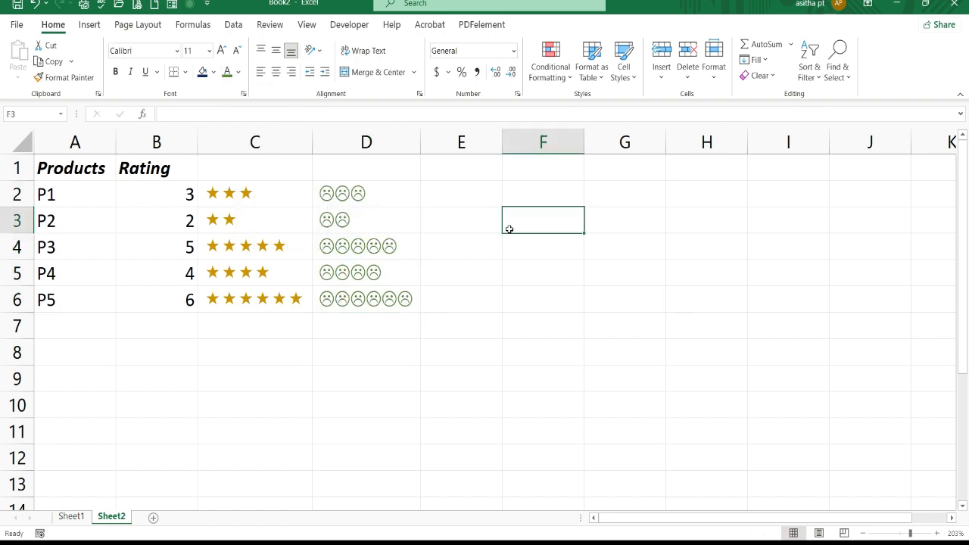
{"action": "left_click", "coordinate": [438, 285]}
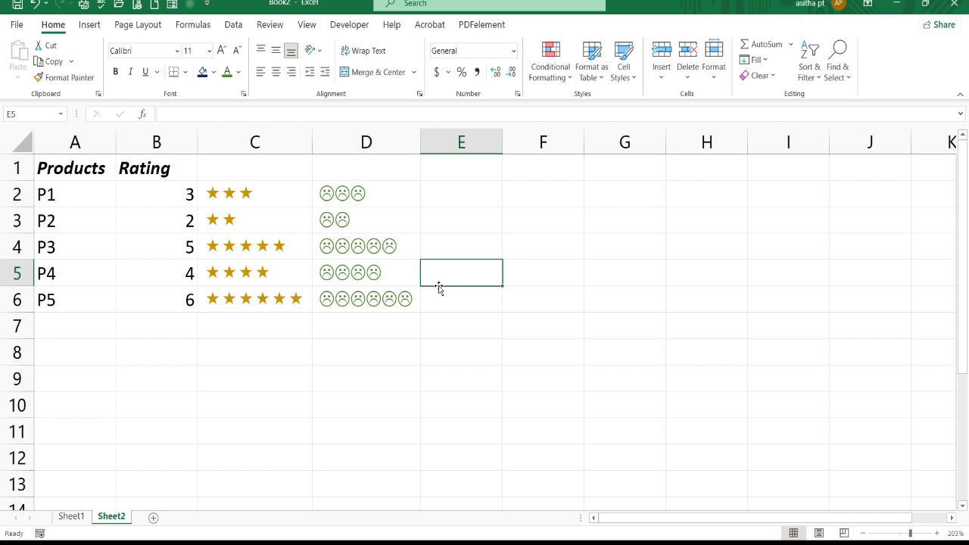
{"action": "left_click", "coordinate": [558, 362]}
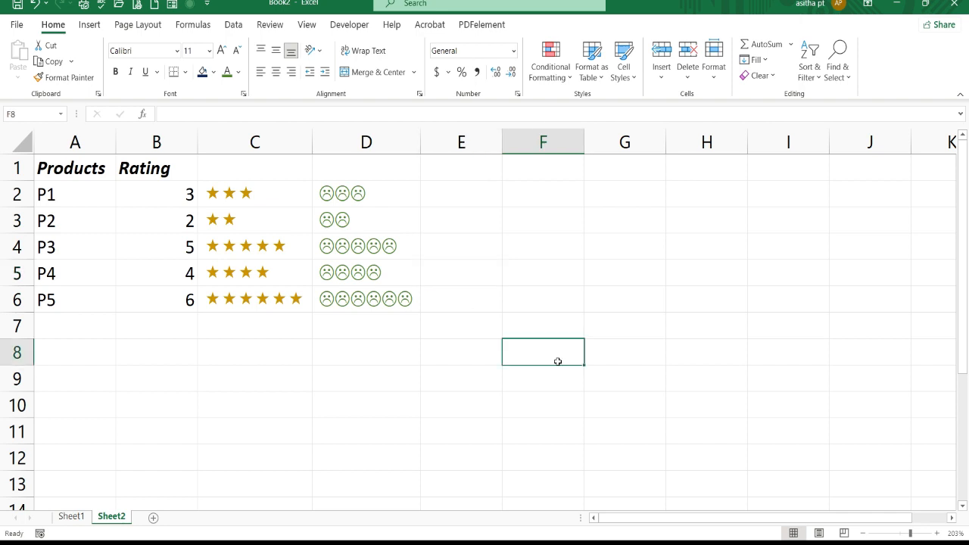